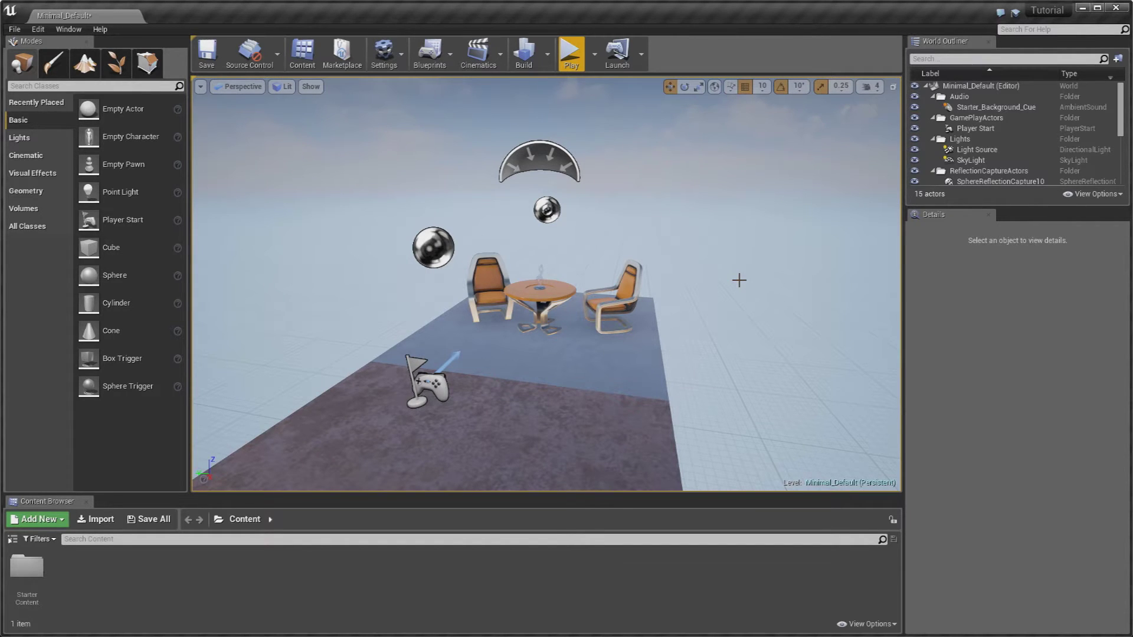
Step: Fly the viewport camera lower over the level and show the Blueprints dropdown
{"action": "right_click_drag", "start_coordinate": [700, 269], "coordinate": [700, 236]}
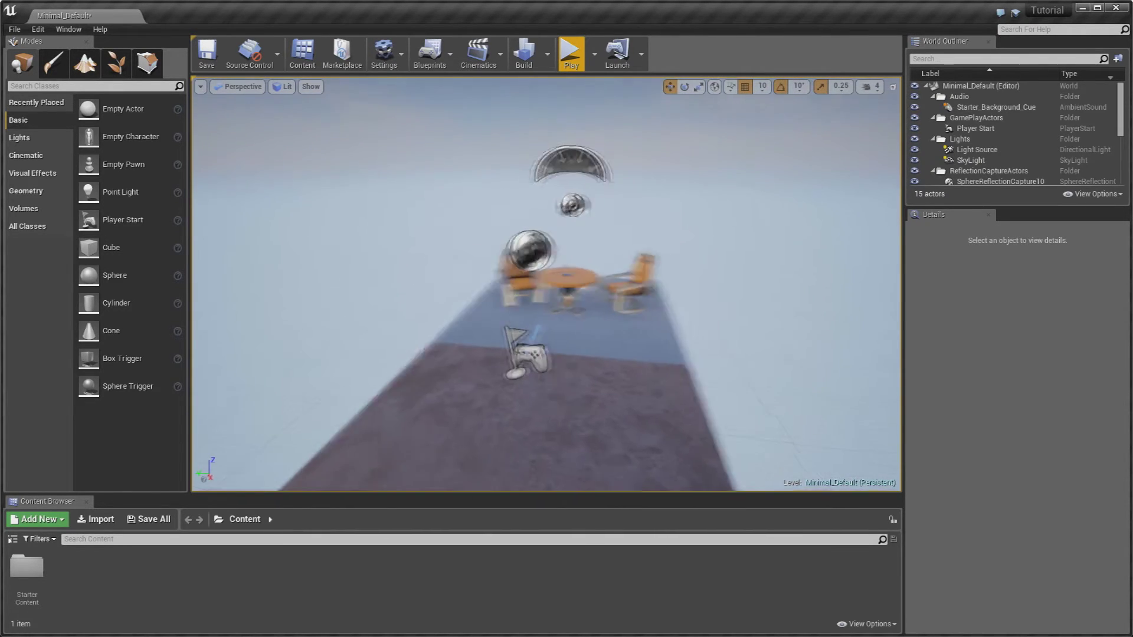
{"action": "left_click", "coordinate": [429, 52]}
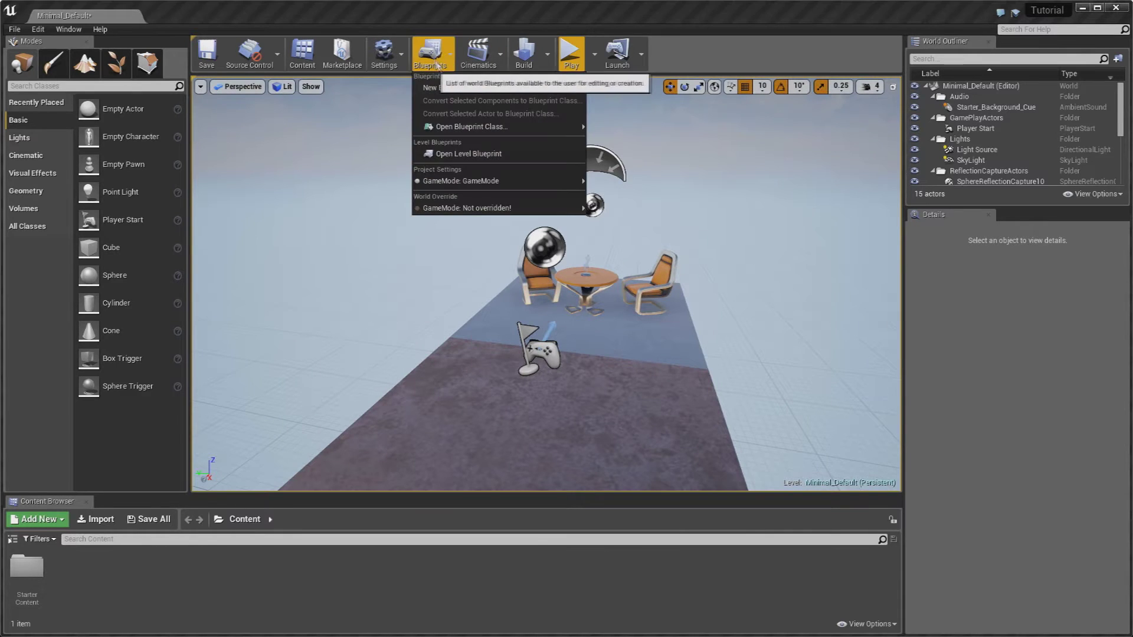
Step: Open the Level Blueprint and add a new variable named Switch
{"action": "left_click", "coordinate": [450, 159]}
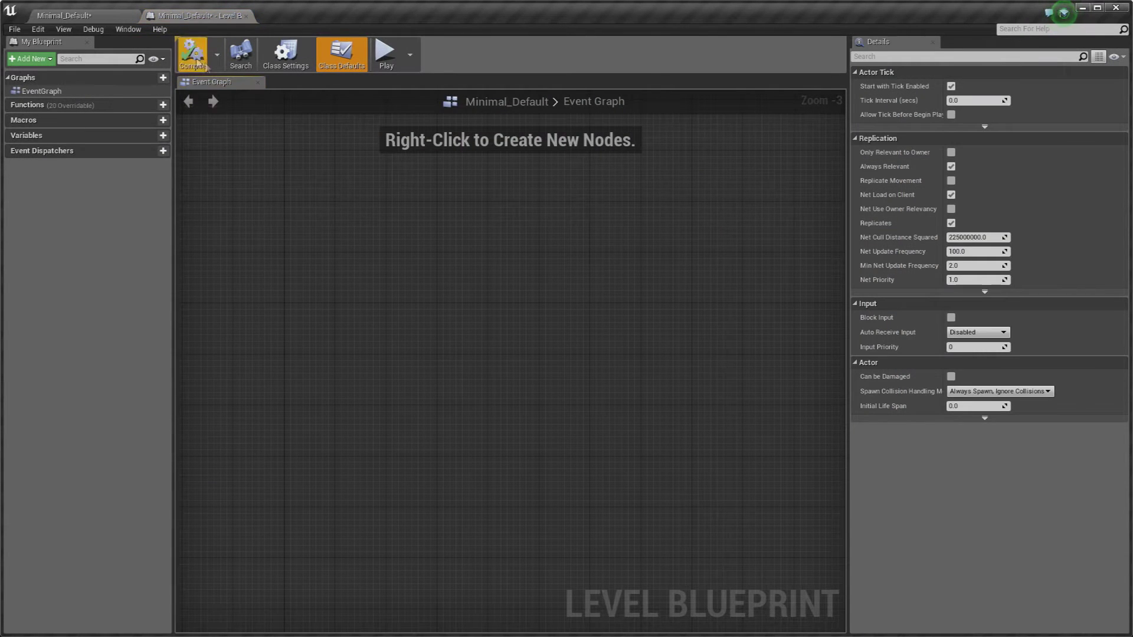
{"action": "left_click", "coordinate": [163, 135]}
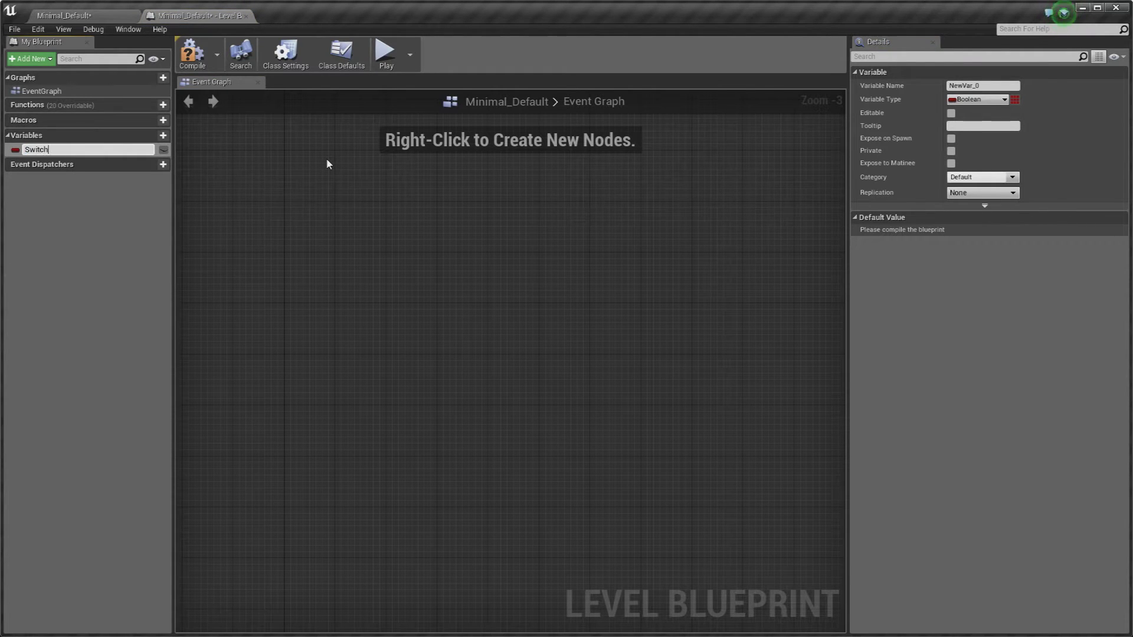
{"action": "key", "text": "Return"}
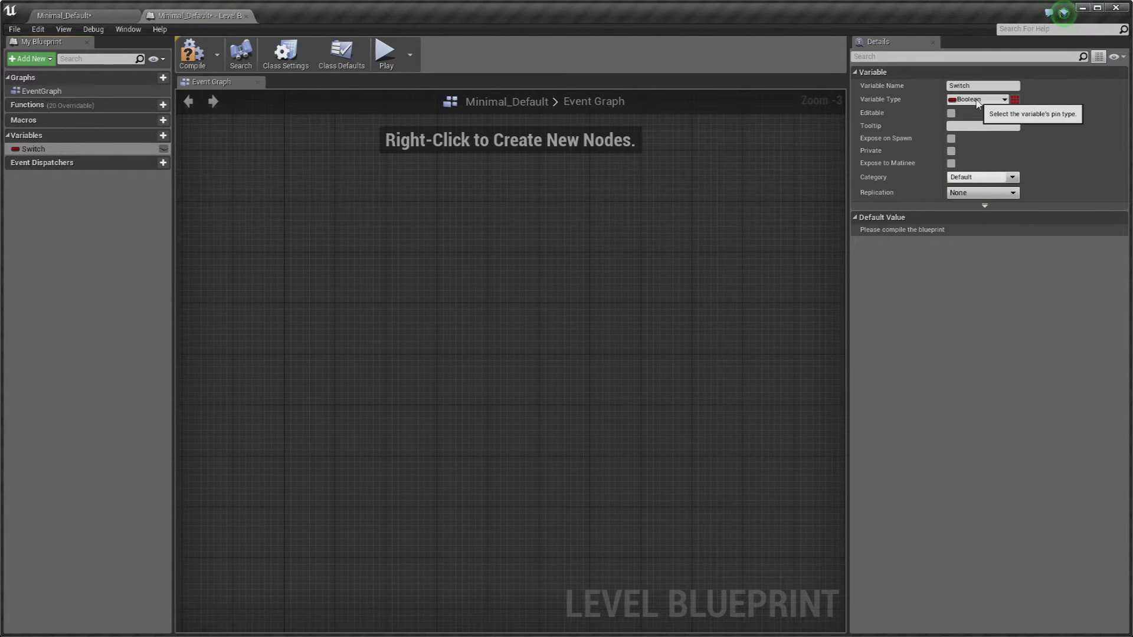
{"action": "left_click", "coordinate": [51, 150]}
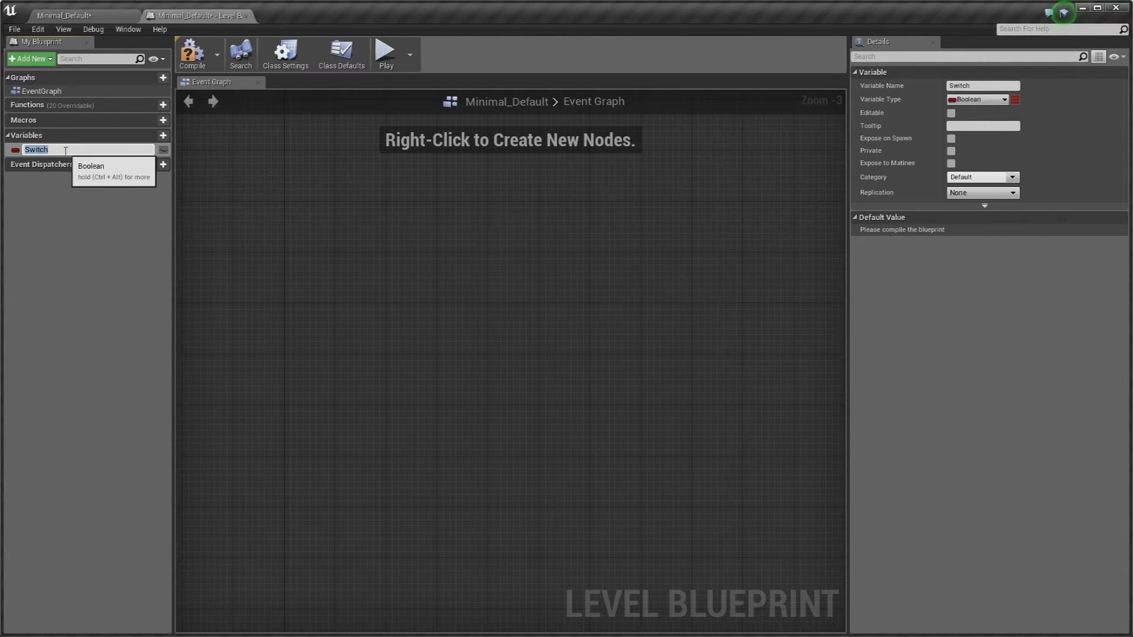
{"action": "key", "text": "Return"}
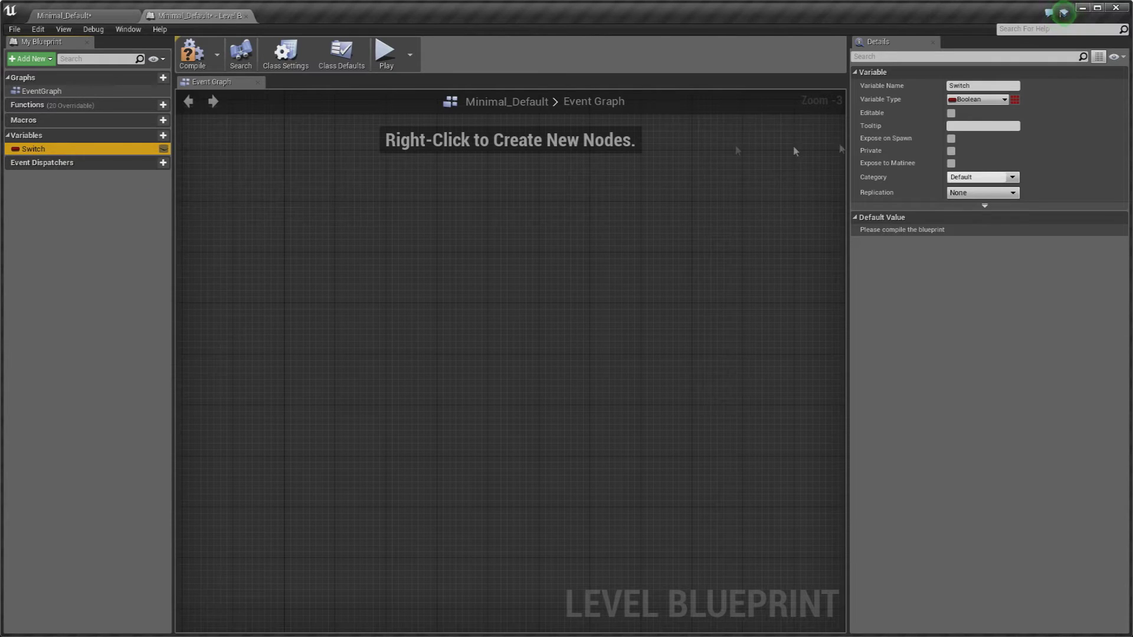
Step: Make Switch an Integer variable and compile the Level Blueprint
{"action": "left_click", "coordinate": [978, 99]}
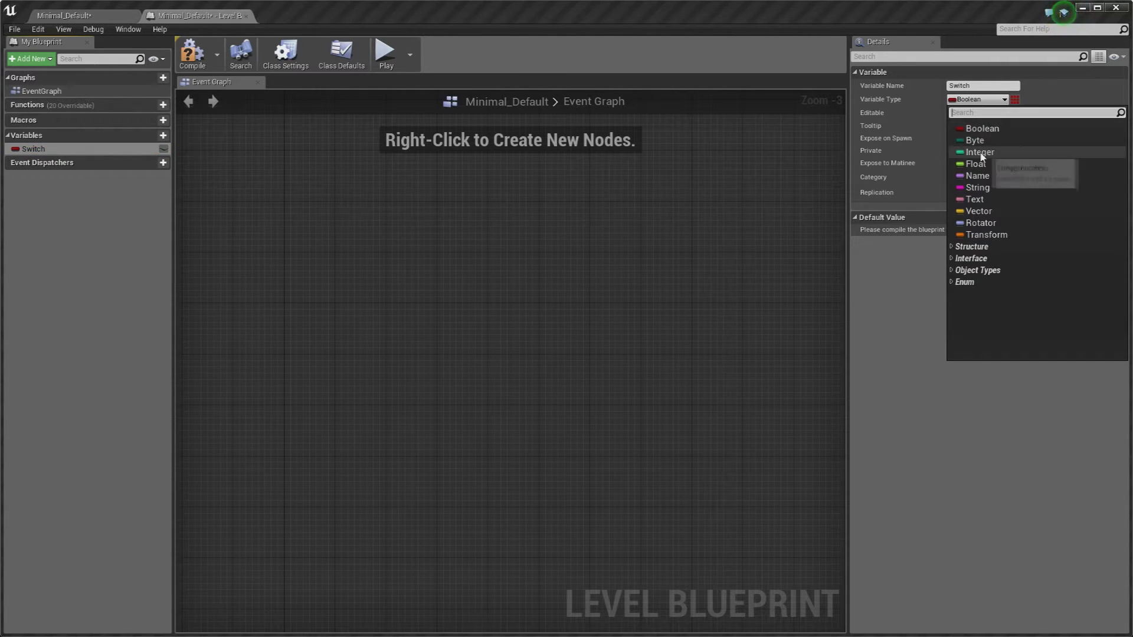
{"action": "left_click", "coordinate": [969, 152]}
{"action": "left_click", "coordinate": [374, 115]}
{"action": "left_click", "coordinate": [193, 53]}
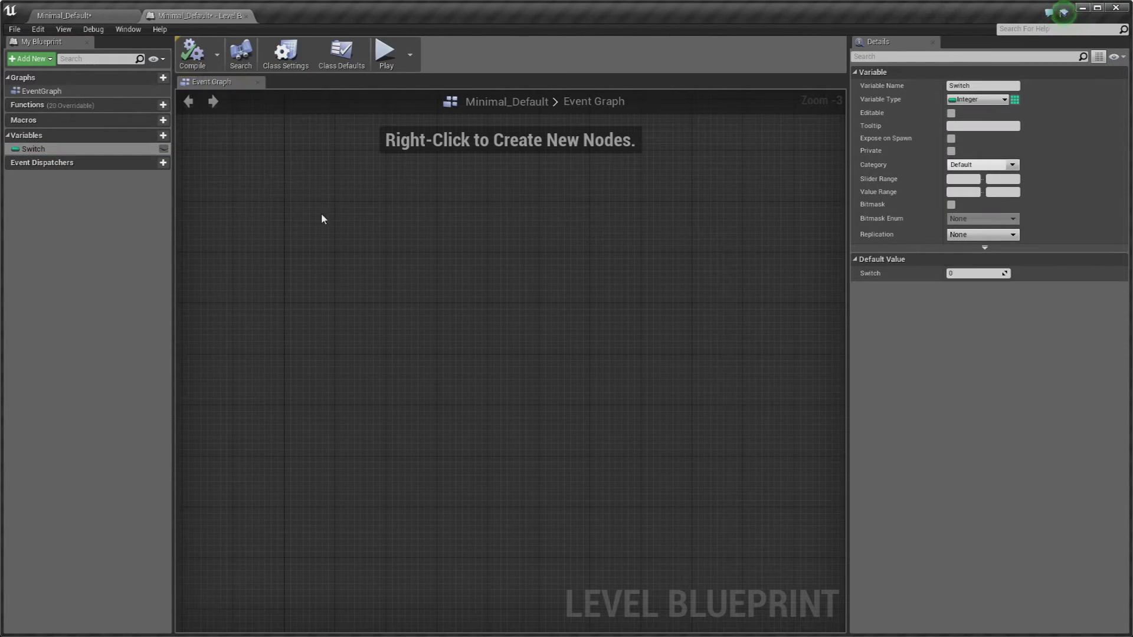
{"action": "scroll", "coordinate": [449, 244], "scroll_direction": "up", "scroll_amount": 3}
Step: Place a Switch getter and wire it into a new Switch on Int node
{"action": "left_click_drag", "start_coordinate": [33, 148], "coordinate": [287, 188]}
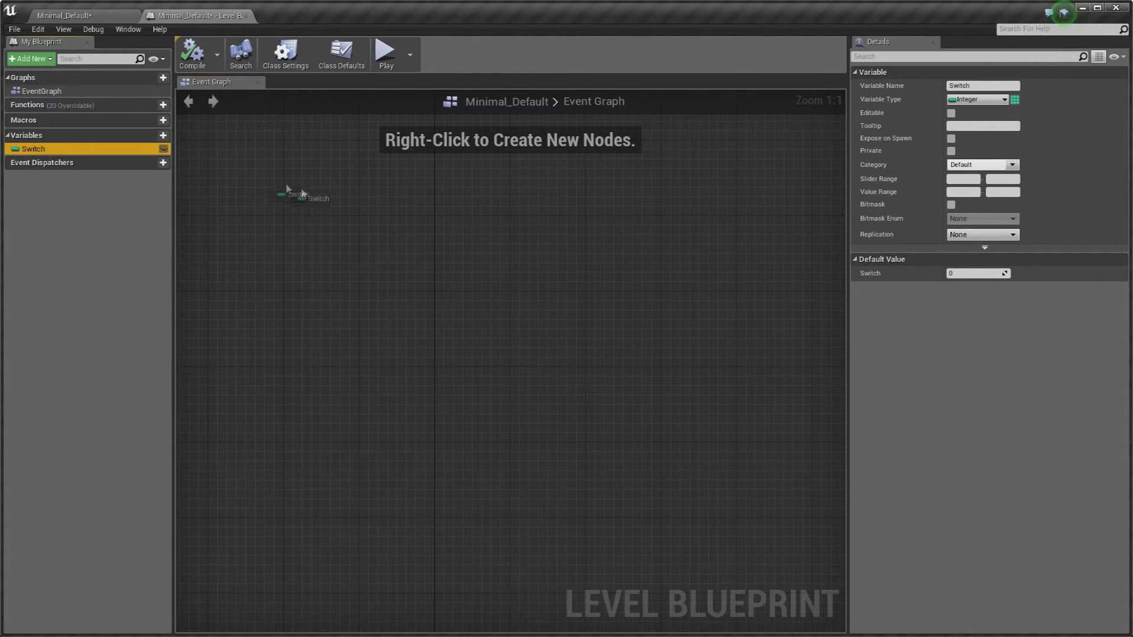
{"action": "left_click_drag", "start_coordinate": [446, 245], "coordinate": [446, 245], "text": "ctrl"}
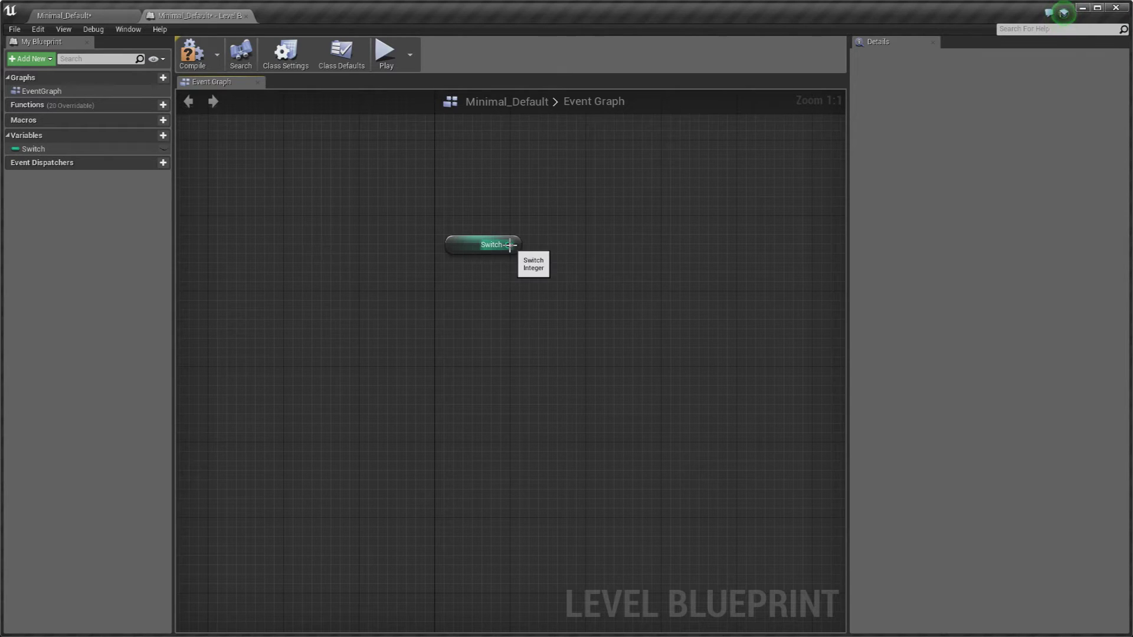
{"action": "left_click_drag", "start_coordinate": [509, 245], "coordinate": [611, 214]}
{"action": "type", "text": "s"}
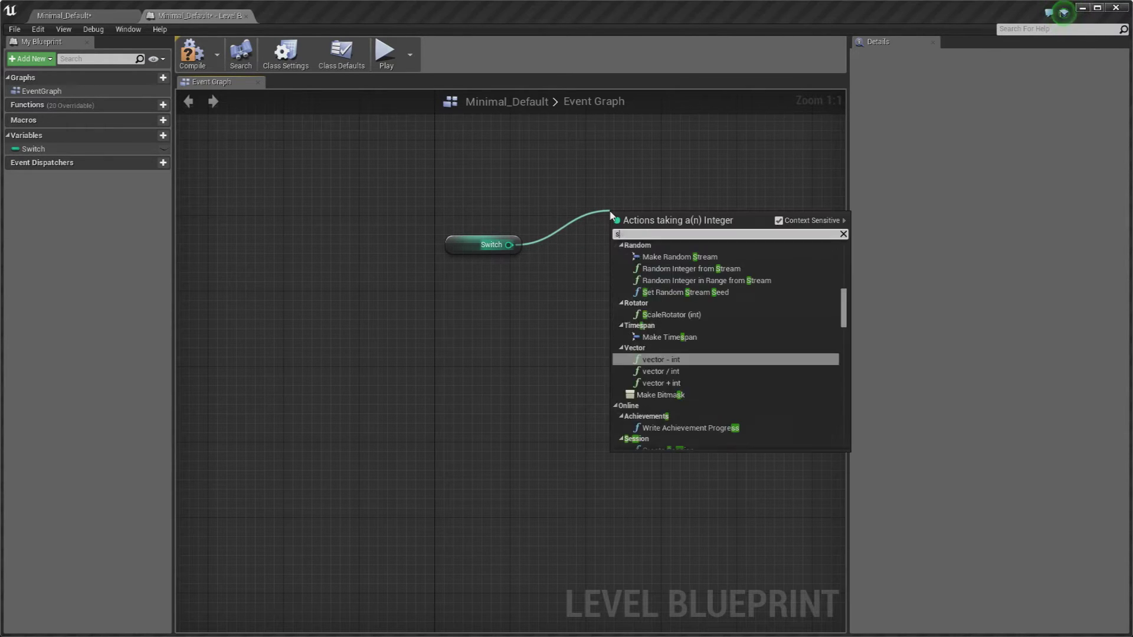
{"action": "type", "text": "witch"}
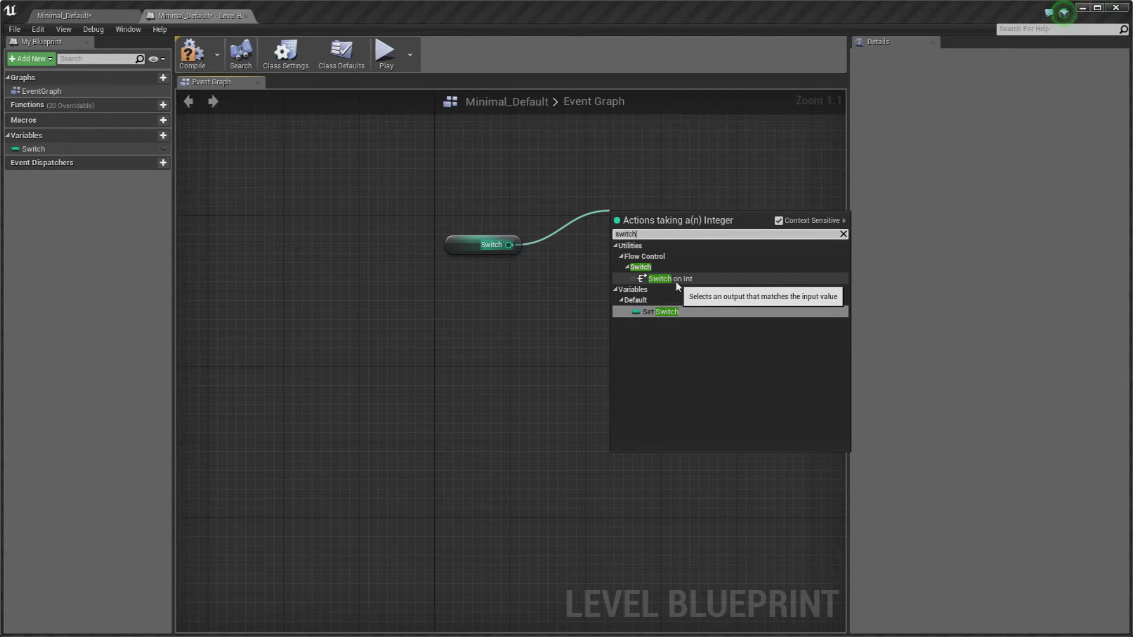
{"action": "left_click", "coordinate": [676, 280]}
Step: Arrange the Switch getter and Switch on Int nodes neatly side by side
{"action": "mouse_move", "coordinate": [647, 218]}
{"action": "left_mouse_down"}
{"action": "mouse_move", "coordinate": [638, 201]}
{"action": "mouse_move", "coordinate": [636, 217]}
{"action": "left_mouse_up"}
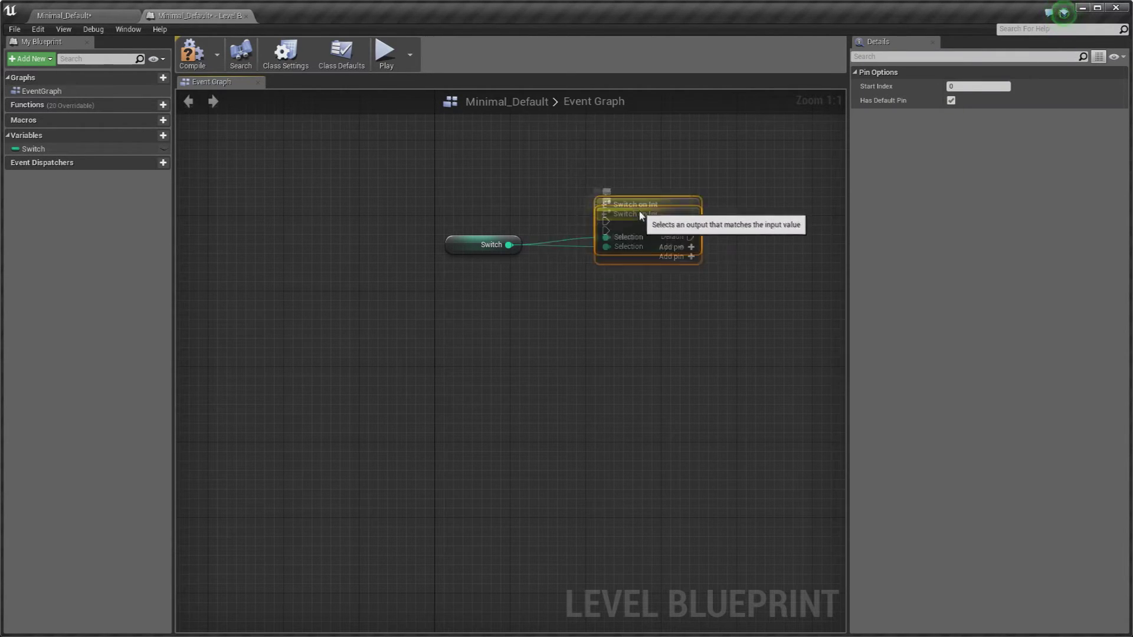
{"action": "left_click", "coordinate": [611, 286]}
{"action": "mouse_move", "coordinate": [462, 251]}
{"action": "left_mouse_down"}
{"action": "mouse_move", "coordinate": [490, 252]}
{"action": "mouse_move", "coordinate": [499, 272]}
{"action": "left_mouse_up"}
{"action": "left_click", "coordinate": [575, 259]}
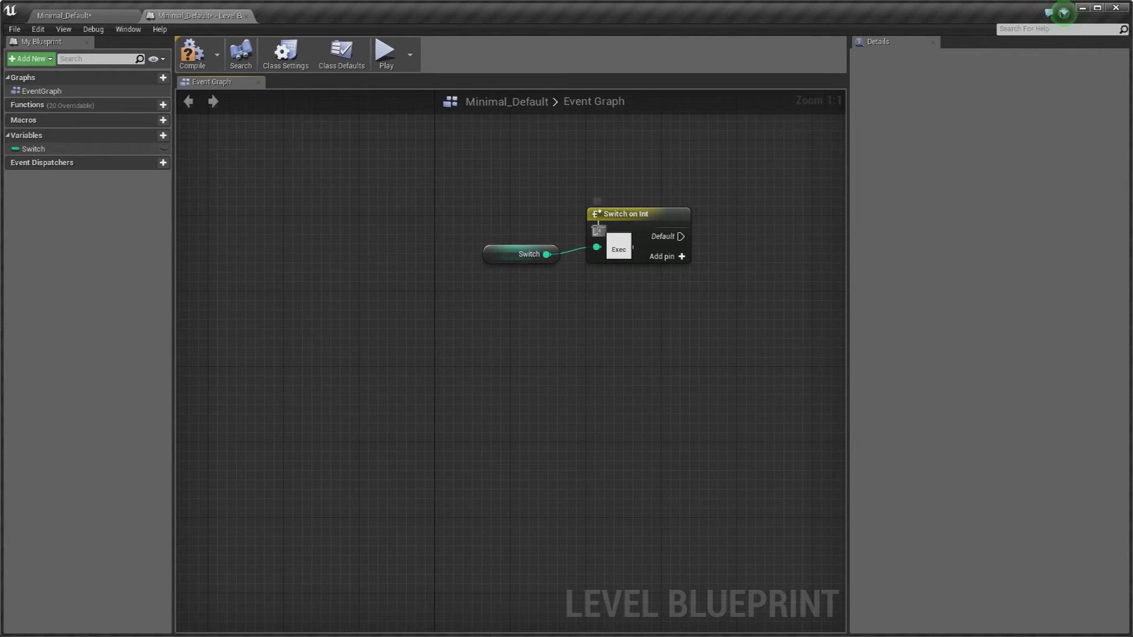
{"action": "right_click_drag", "start_coordinate": [598, 229], "coordinate": [468, 229]}
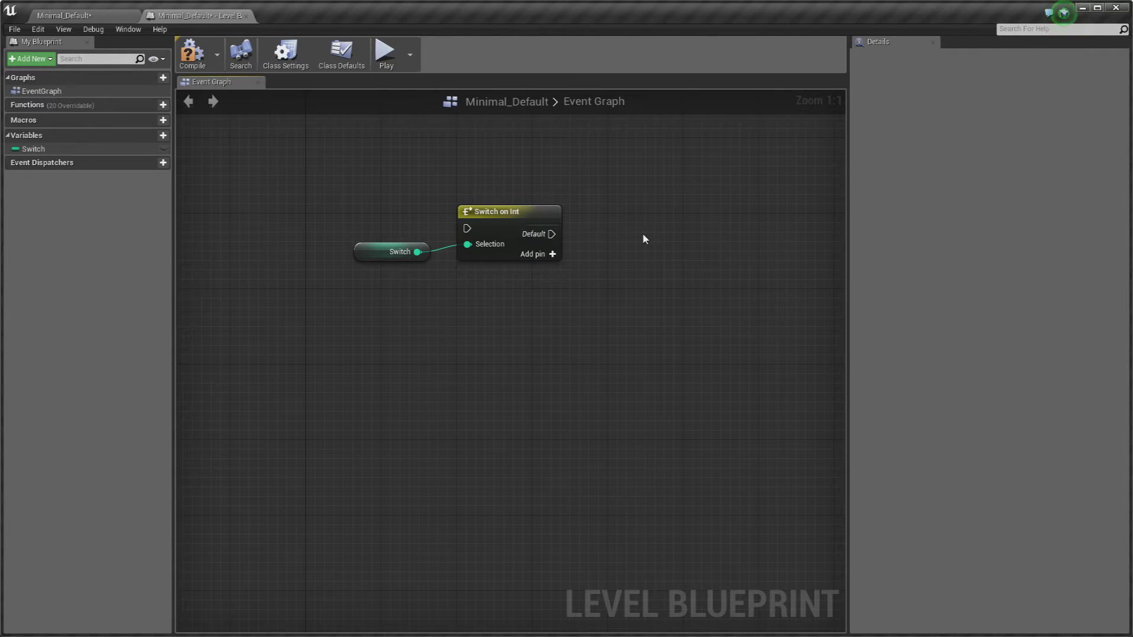
Step: Add numbered output pins 0 through 7 to the Switch on Int node
{"action": "left_click", "coordinate": [552, 254]}
{"action": "left_click", "coordinate": [553, 271]}
{"action": "left_click", "coordinate": [553, 287]}
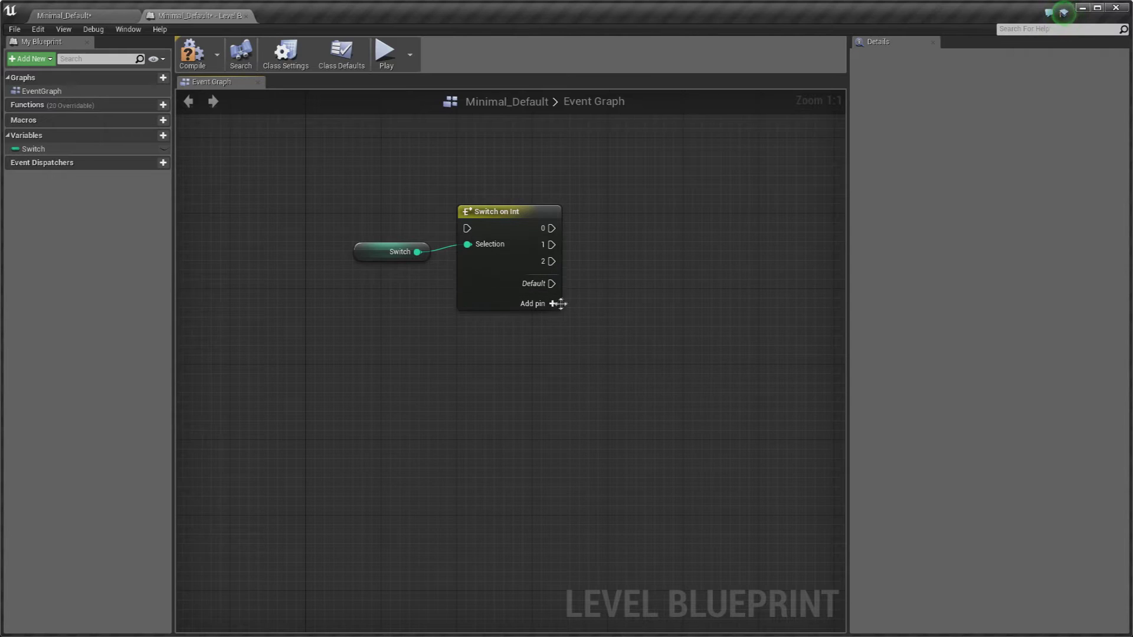
{"action": "left_click", "coordinate": [553, 304]}
{"action": "left_click", "coordinate": [554, 320]}
{"action": "left_click", "coordinate": [553, 336]}
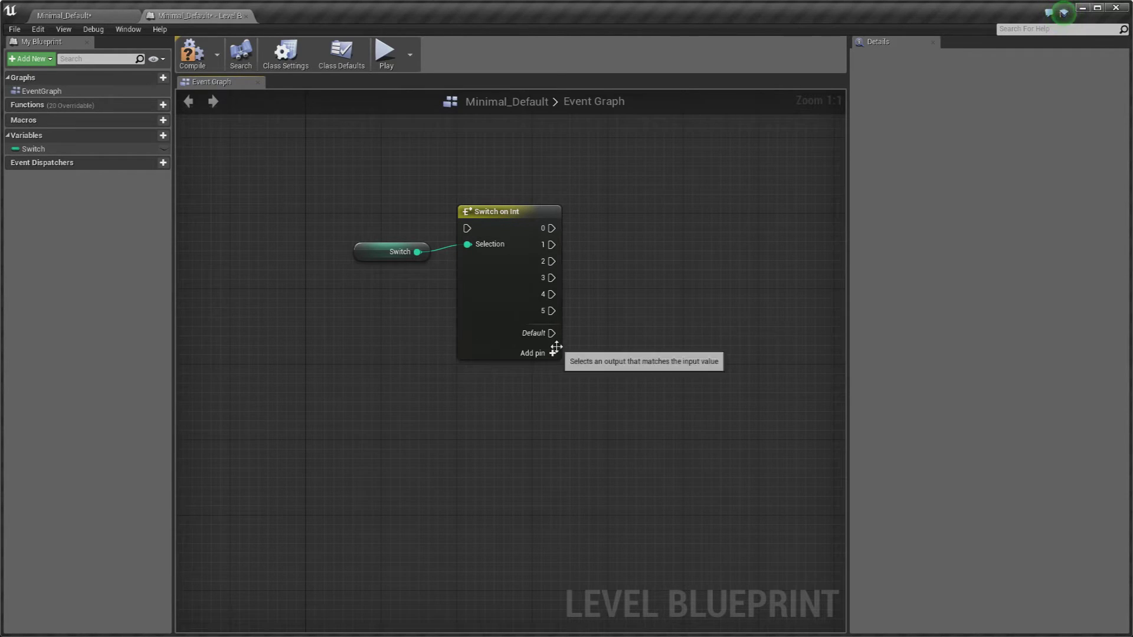
{"action": "left_click", "coordinate": [552, 353]}
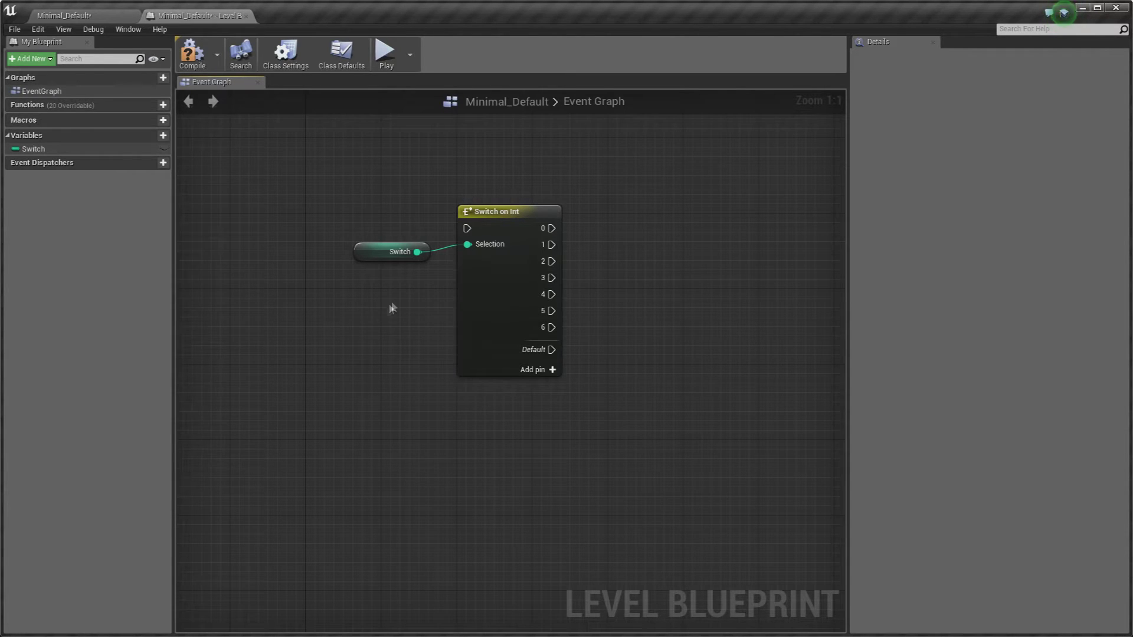
{"action": "mouse_move", "coordinate": [376, 253]}
{"action": "left_mouse_down"}
{"action": "mouse_move", "coordinate": [338, 283]}
{"action": "mouse_move", "coordinate": [377, 287]}
{"action": "left_mouse_up"}
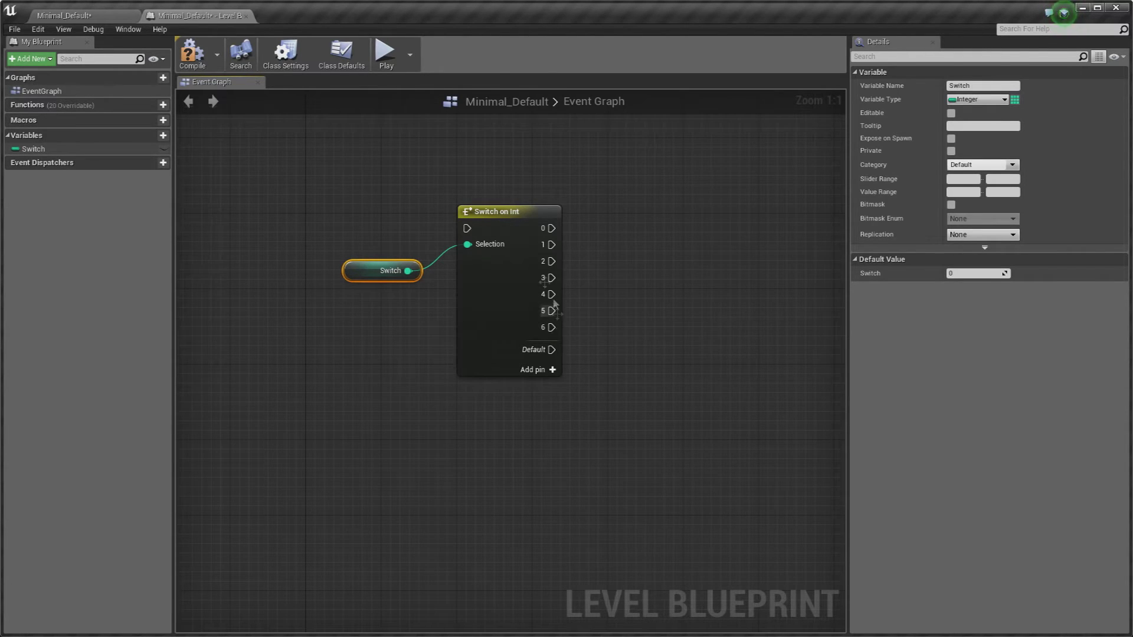
{"action": "left_click", "coordinate": [552, 370]}
Step: Compile, then add an Event Tick node feeding a 2-second Delay
{"action": "left_click", "coordinate": [293, 288]}
{"action": "left_click", "coordinate": [192, 52]}
{"action": "right_click_drag", "start_coordinate": [297, 148], "coordinate": [484, 239]}
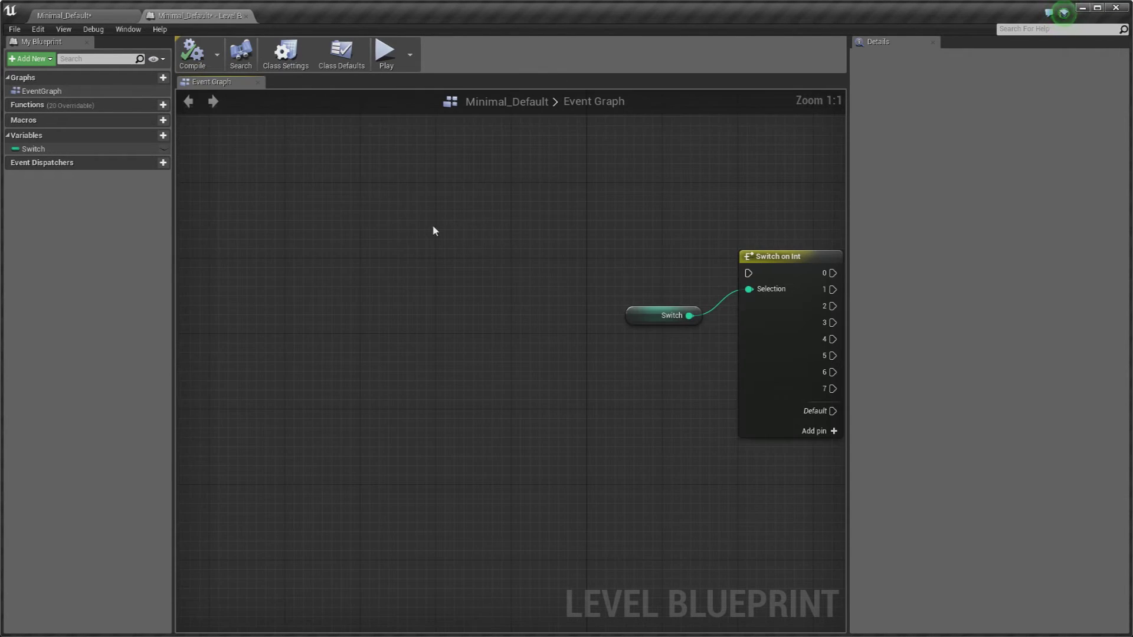
{"action": "right_click", "coordinate": [358, 247]}
{"action": "type", "text": "tick"}
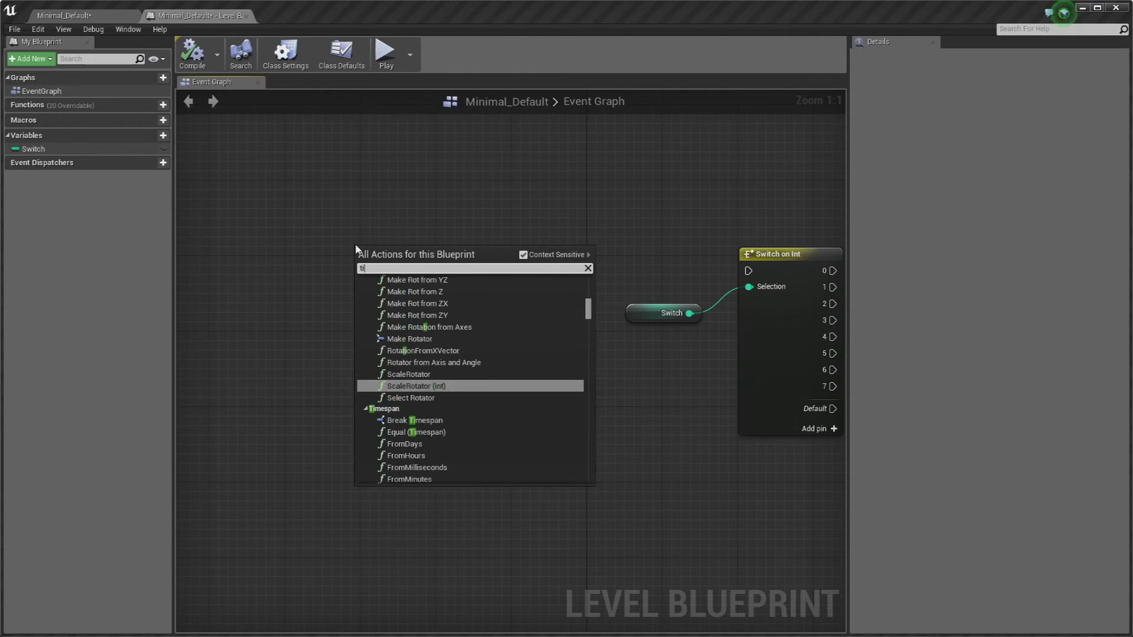
{"action": "key", "text": "Return"}
{"action": "mouse_move", "coordinate": [375, 255]}
{"action": "left_mouse_down"}
{"action": "mouse_move", "coordinate": [259, 258]}
{"action": "mouse_move", "coordinate": [301, 265]}
{"action": "mouse_move", "coordinate": [366, 248]}
{"action": "left_mouse_up"}
{"action": "type", "text": "delay"}
{"action": "key", "text": "Return"}
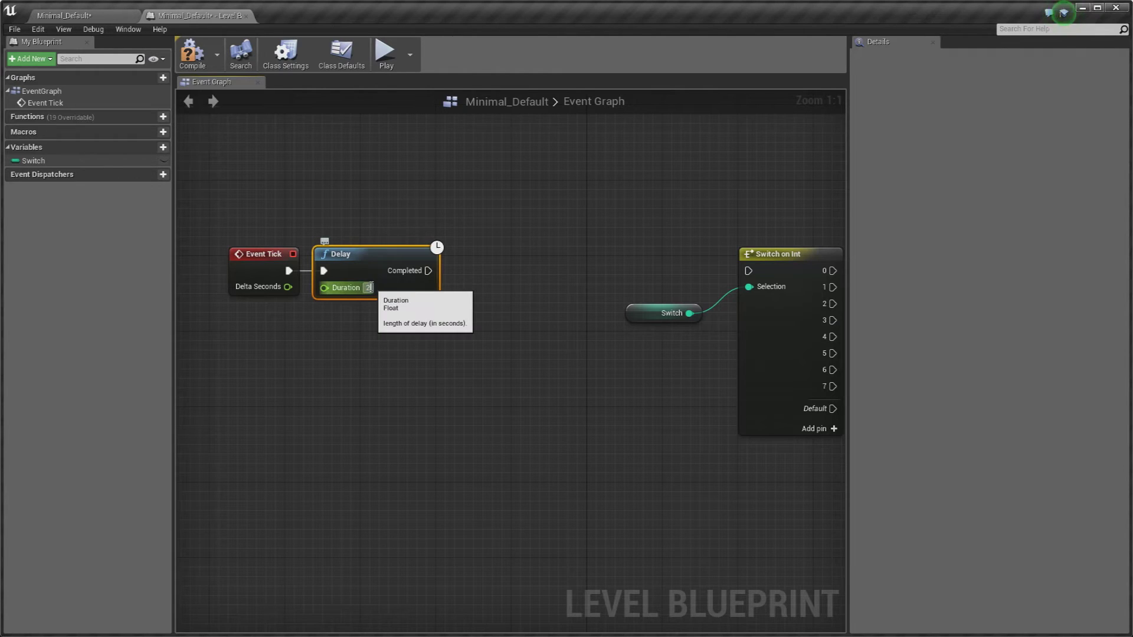
{"action": "mouse_move", "coordinate": [274, 326]}
{"action": "left_mouse_down"}
{"action": "mouse_move", "coordinate": [368, 262]}
{"action": "mouse_move", "coordinate": [103, 180]}
{"action": "mouse_move", "coordinate": [461, 349]}
{"action": "left_mouse_up"}
Step: Add a Switch + 1 node and a SET Switch node after the Delay
{"action": "left_click", "coordinate": [88, 160]}
{"action": "type", "text": "switch"}
{"action": "key", "text": "Return"}
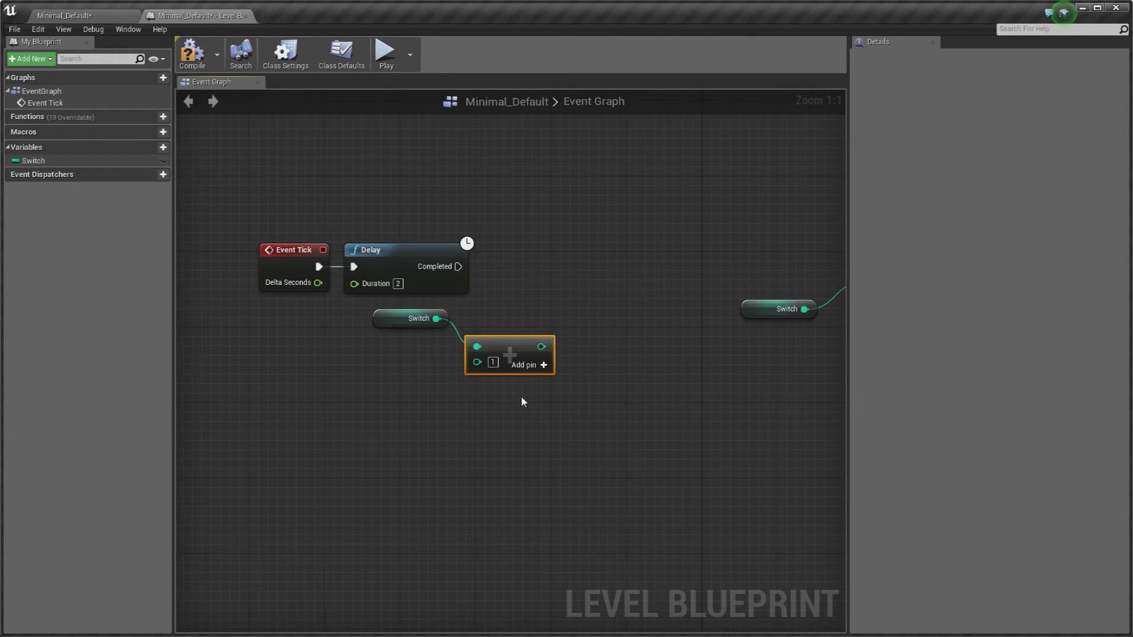
{"action": "left_click_drag", "start_coordinate": [33, 161], "coordinate": [534, 248], "text": "alt"}
{"action": "mouse_move", "coordinate": [458, 266]}
{"action": "left_mouse_down"}
{"action": "mouse_move", "coordinate": [544, 260]}
{"action": "mouse_move", "coordinate": [541, 346]}
{"action": "mouse_move", "coordinate": [525, 320]}
{"action": "left_mouse_up"}
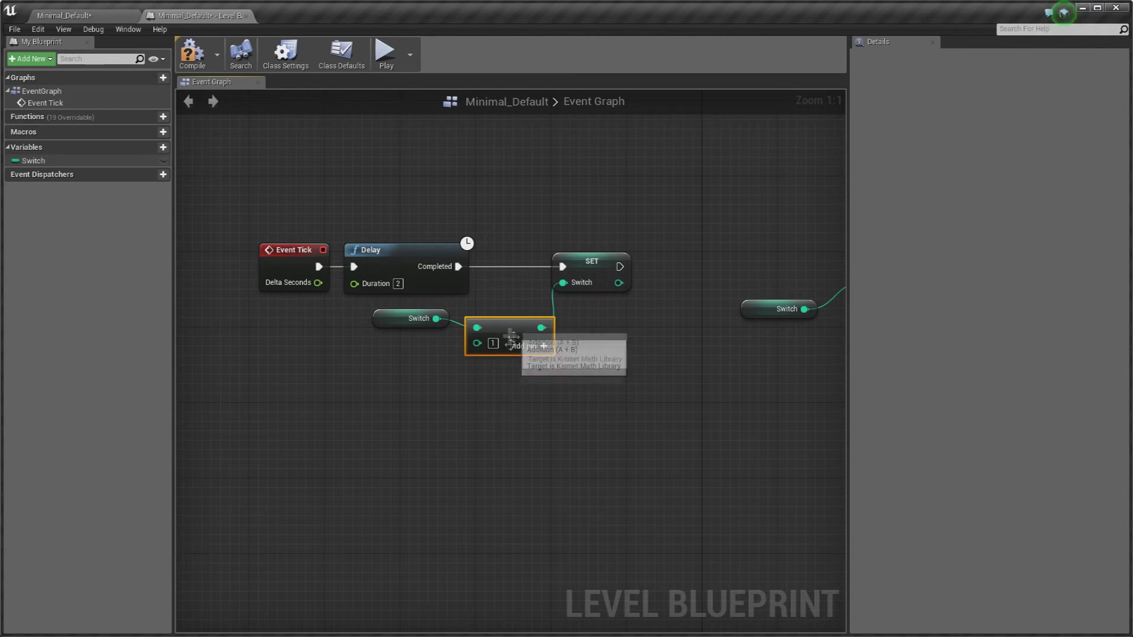
Step: Compile with F7, wire SET Switch's exec into Switch on Int, and shift nodes left
{"action": "left_click", "coordinate": [401, 313]}
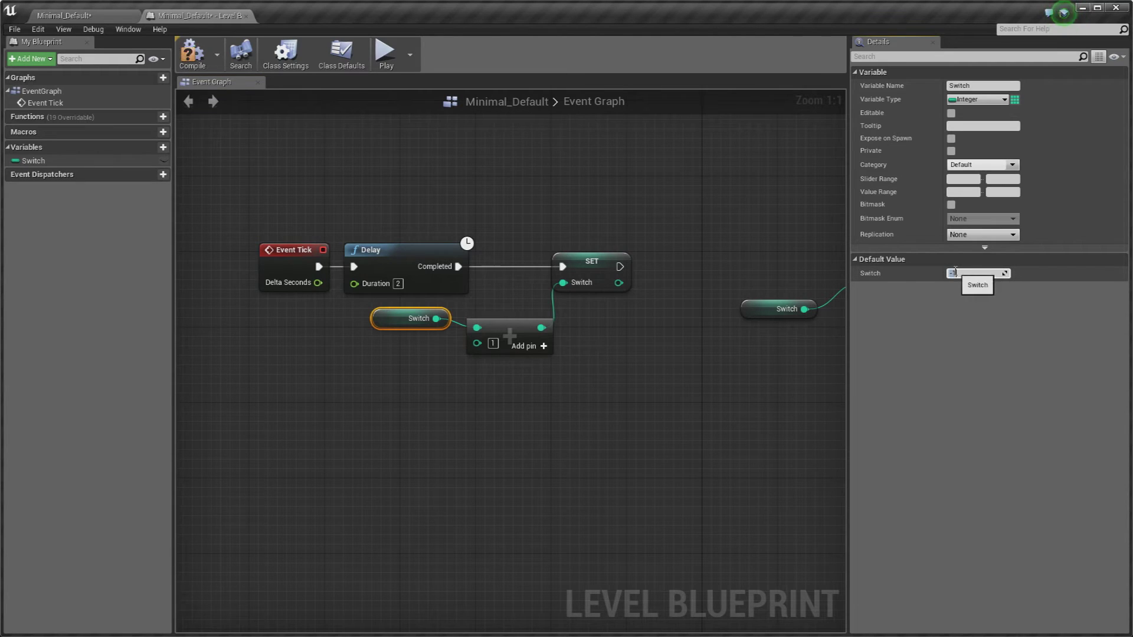
{"action": "left_click", "coordinate": [620, 397]}
{"action": "key", "text": "F7"}
{"action": "right_click_drag", "start_coordinate": [613, 258], "coordinate": [341, 273]}
{"action": "left_click_drag", "start_coordinate": [348, 281], "coordinate": [592, 281]}
{"action": "left_click_drag", "start_coordinate": [378, 235], "coordinate": [625, 349]}
{"action": "mouse_move", "coordinate": [625, 289]}
{"action": "left_mouse_down"}
{"action": "mouse_move", "coordinate": [512, 290]}
{"action": "mouse_move", "coordinate": [642, 236]}
{"action": "left_mouse_up"}
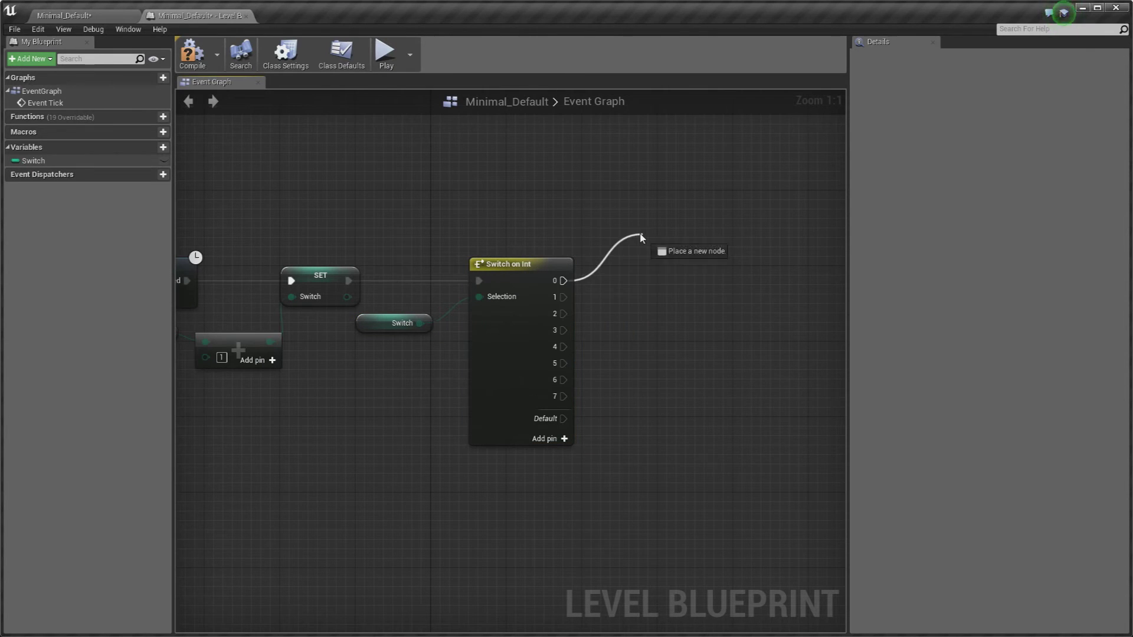
Step: Add Print Strings on outputs 0 and 1, printing Hello and 'A'
{"action": "type", "text": "print"}
{"action": "key", "text": "Return"}
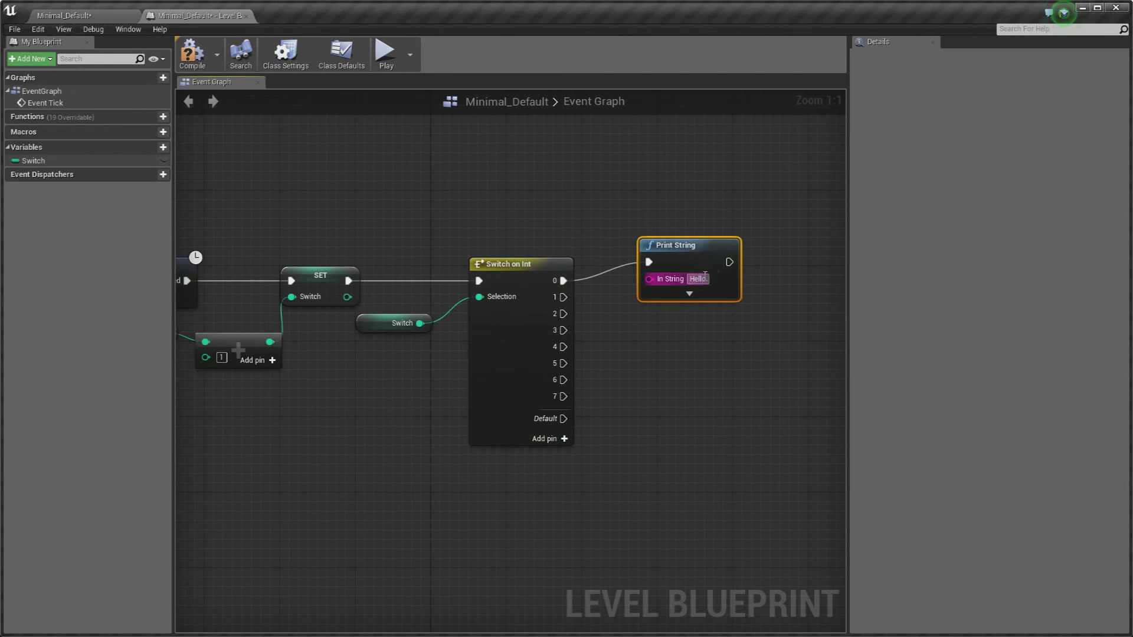
{"action": "left_click_drag", "start_coordinate": [661, 260], "coordinate": [654, 223]}
{"action": "key", "text": "ctrl+w"}
{"action": "left_click_drag", "start_coordinate": [712, 274], "coordinate": [658, 287]}
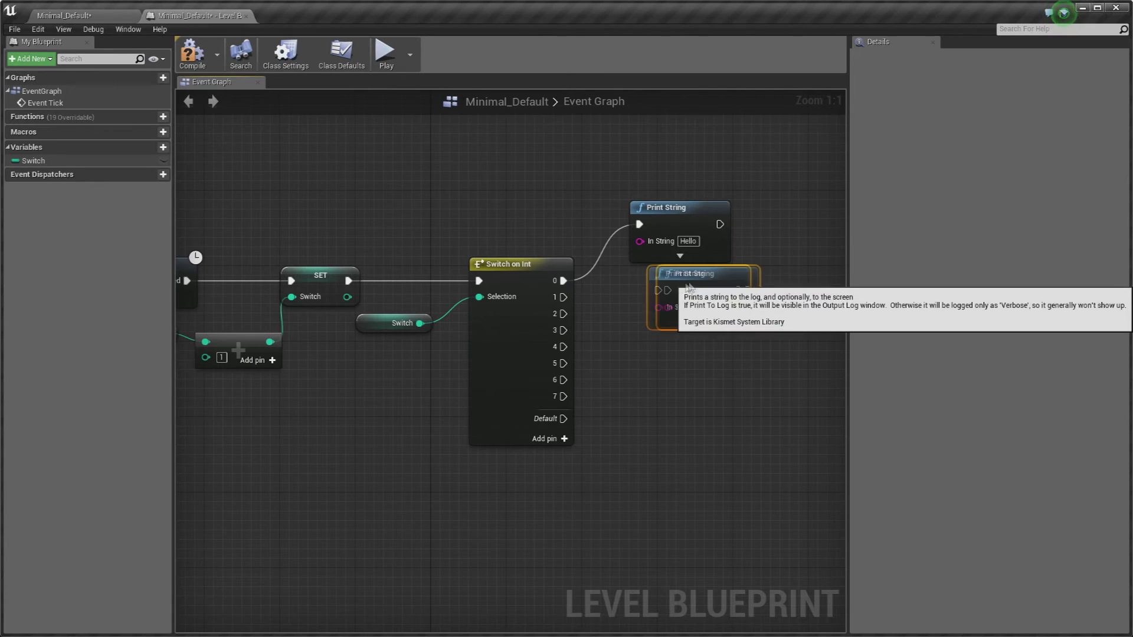
{"action": "left_click_drag", "start_coordinate": [563, 297], "coordinate": [639, 291]}
{"action": "left_click", "coordinate": [683, 306]}
{"action": "type", "text": "A"}
Step: Duplicate a Print String onto output 2 with the text 'Dream Real'
{"action": "key", "text": "ctrl+w"}
{"action": "left_click_drag", "start_coordinate": [708, 317], "coordinate": [663, 347]}
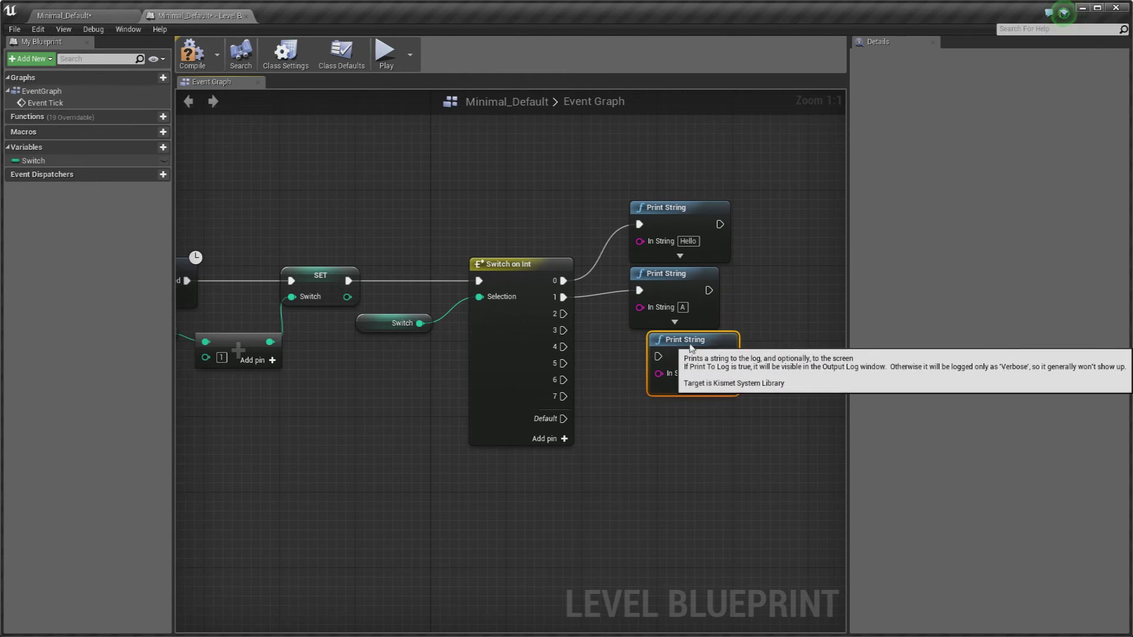
{"action": "left_click_drag", "start_coordinate": [563, 313], "coordinate": [639, 356]}
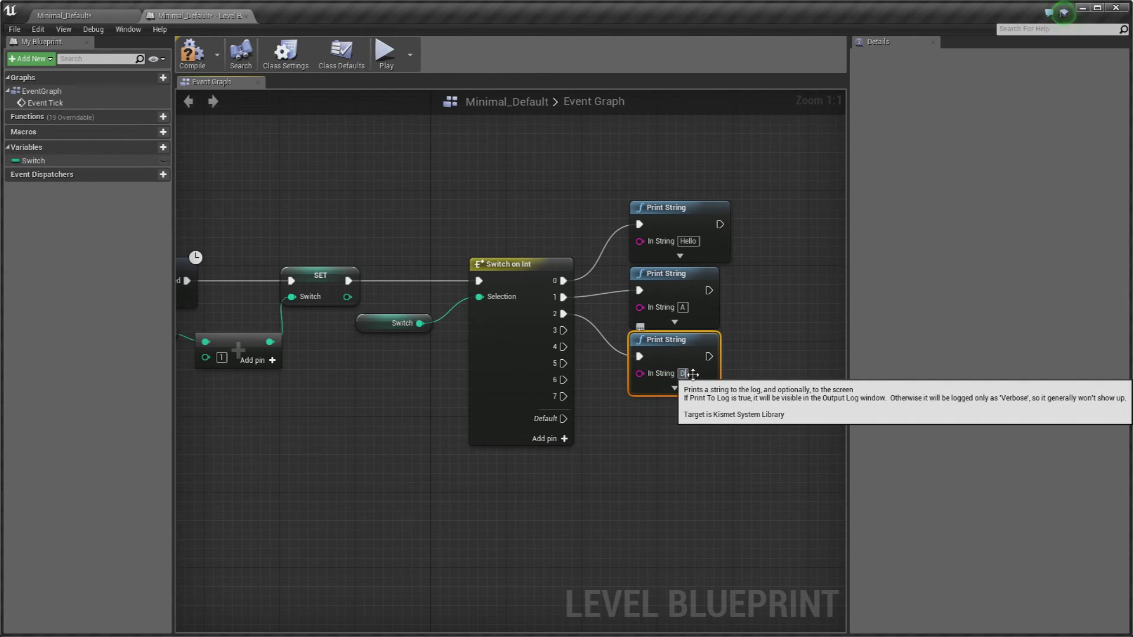
{"action": "type", "text": "ream"}
{"action": "key", "text": "Return"}
Step: Paste a fourth Print String on output 3 that prints a person's name
{"action": "key", "text": "ctrl+c"}
{"action": "key", "text": "ctrl+v"}
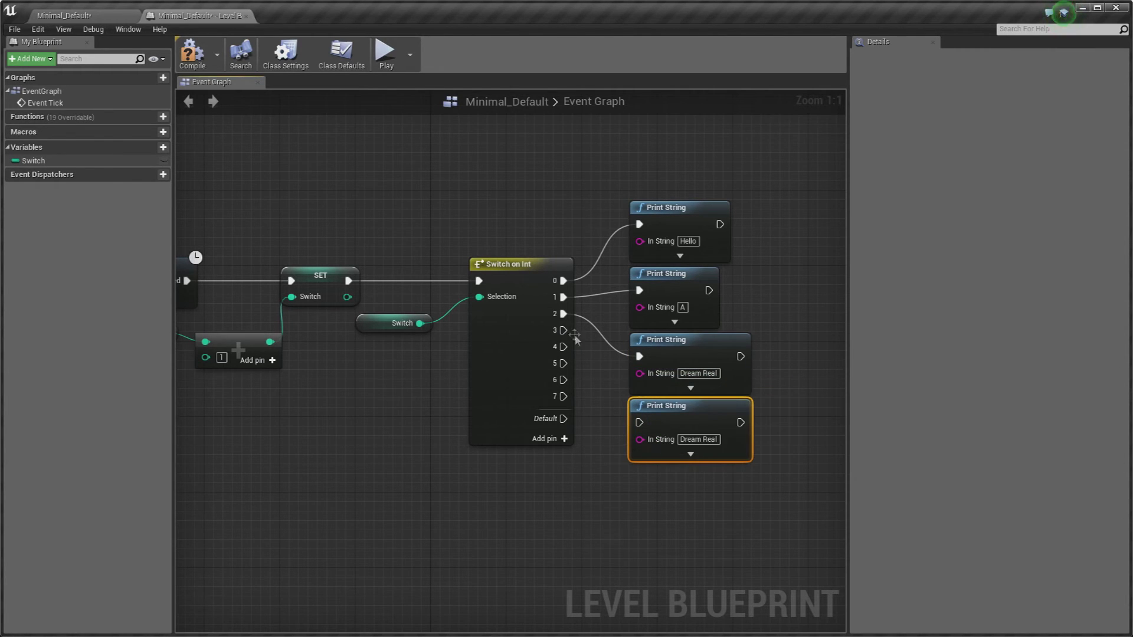
{"action": "left_click_drag", "start_coordinate": [563, 330], "coordinate": [639, 422]}
{"action": "left_click", "coordinate": [698, 439]}
{"action": "type", "text": "Mateus"}
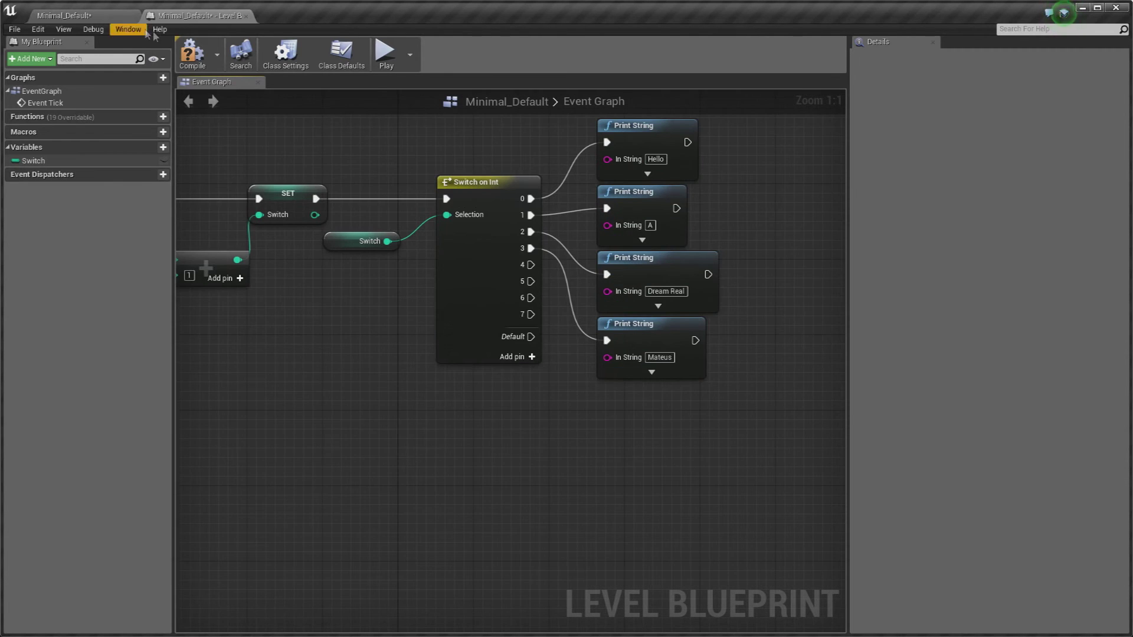
{"action": "left_click", "coordinate": [100, 15]}
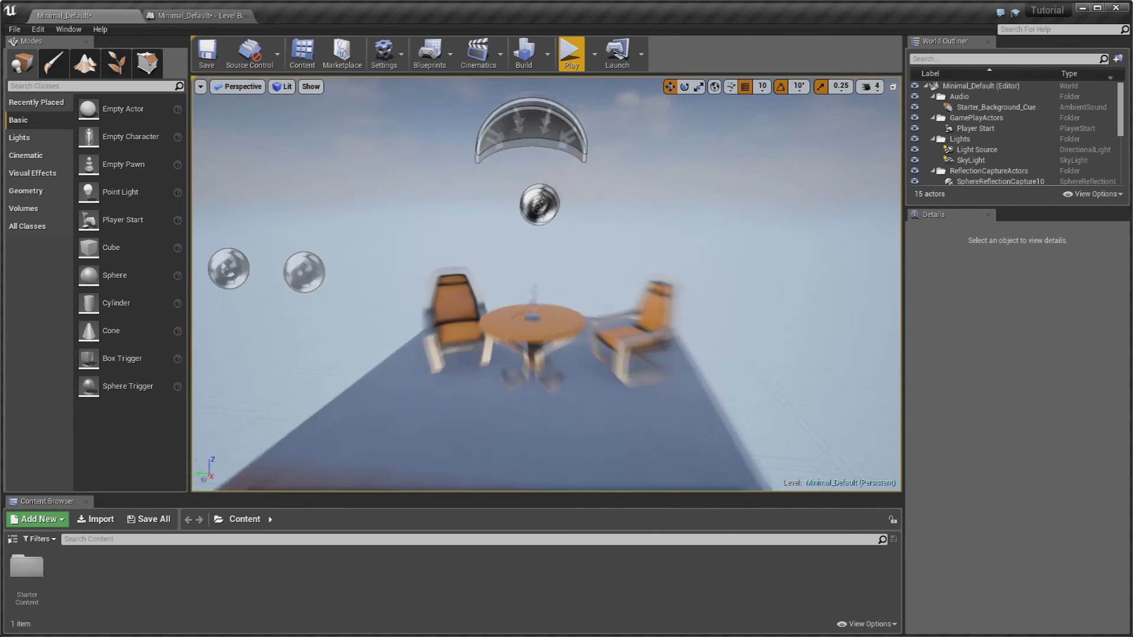
Step: Add a Statue reference with DestroyActor on output 4 and compile the blueprint
{"action": "left_click", "coordinate": [198, 15]}
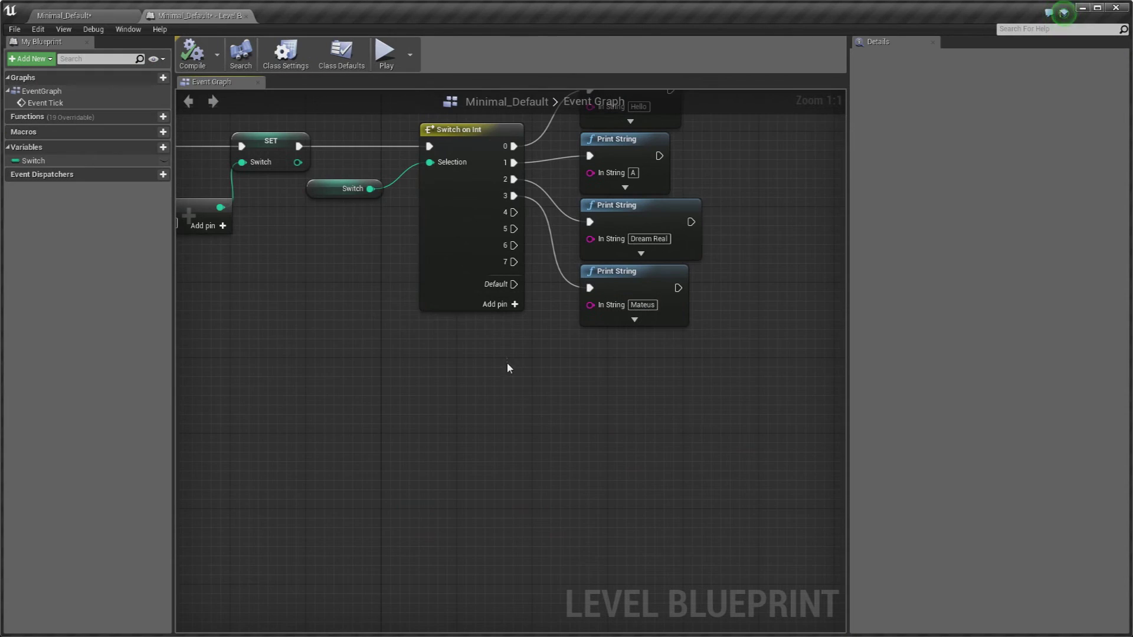
{"action": "right_click", "coordinate": [490, 386]}
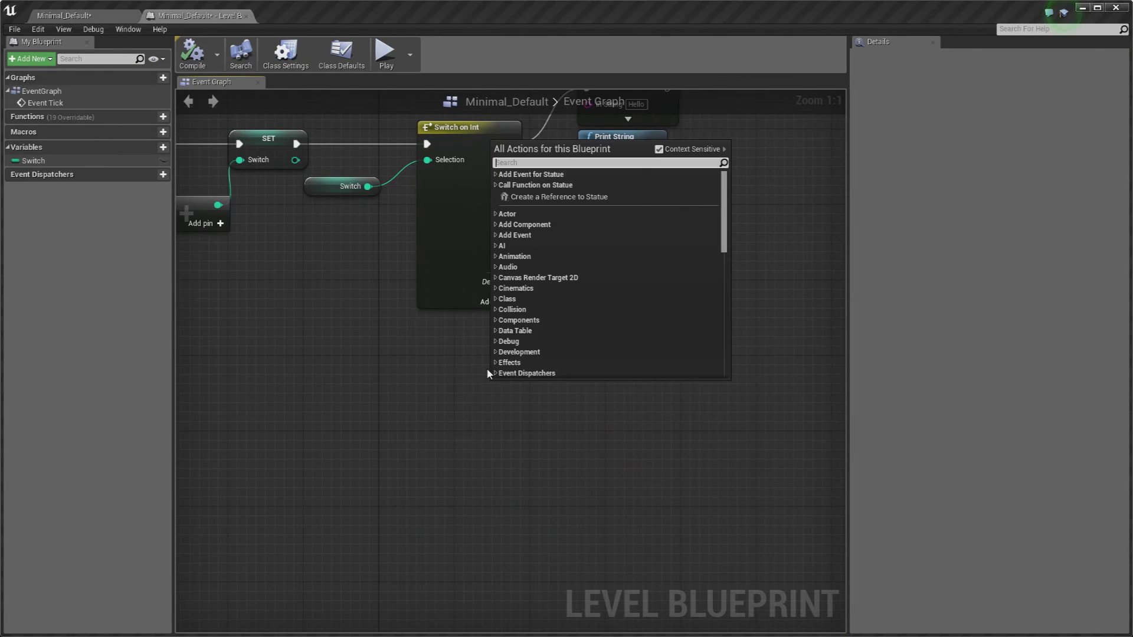
{"action": "left_click", "coordinate": [519, 198]}
{"action": "left_click_drag", "start_coordinate": [553, 394], "coordinate": [616, 334]}
{"action": "type", "text": "destr"}
{"action": "left_click", "coordinate": [650, 535]}
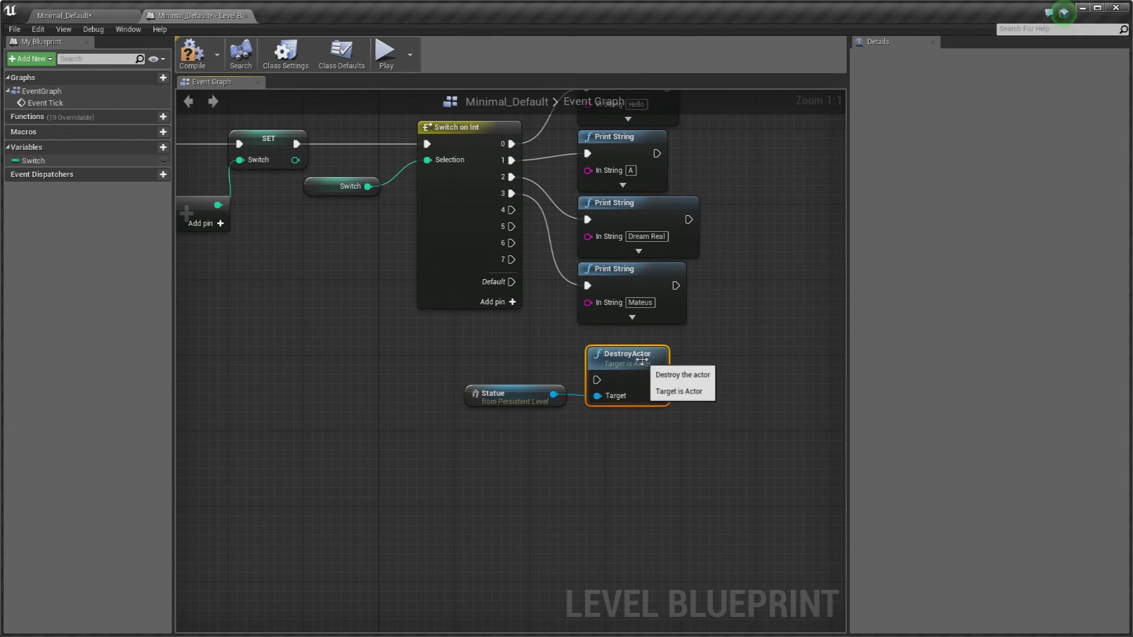
{"action": "left_click_drag", "start_coordinate": [519, 215], "coordinate": [587, 361]}
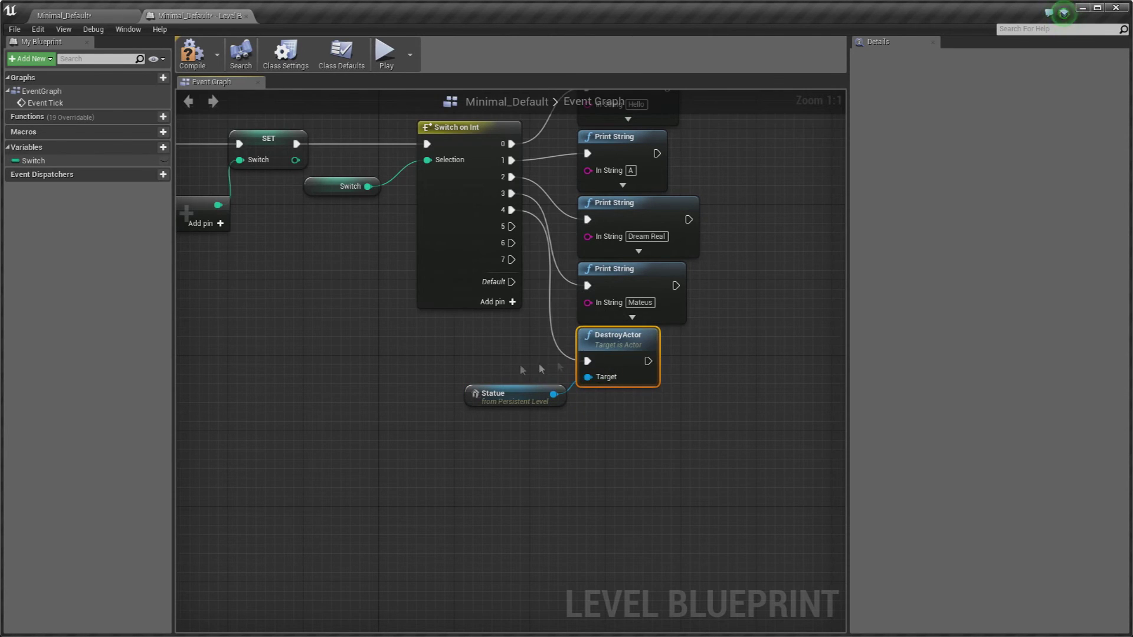
{"action": "left_click", "coordinate": [193, 52]}
{"action": "right_click_drag", "start_coordinate": [236, 147], "coordinate": [551, 274]}
{"action": "left_click", "coordinate": [109, 17]}
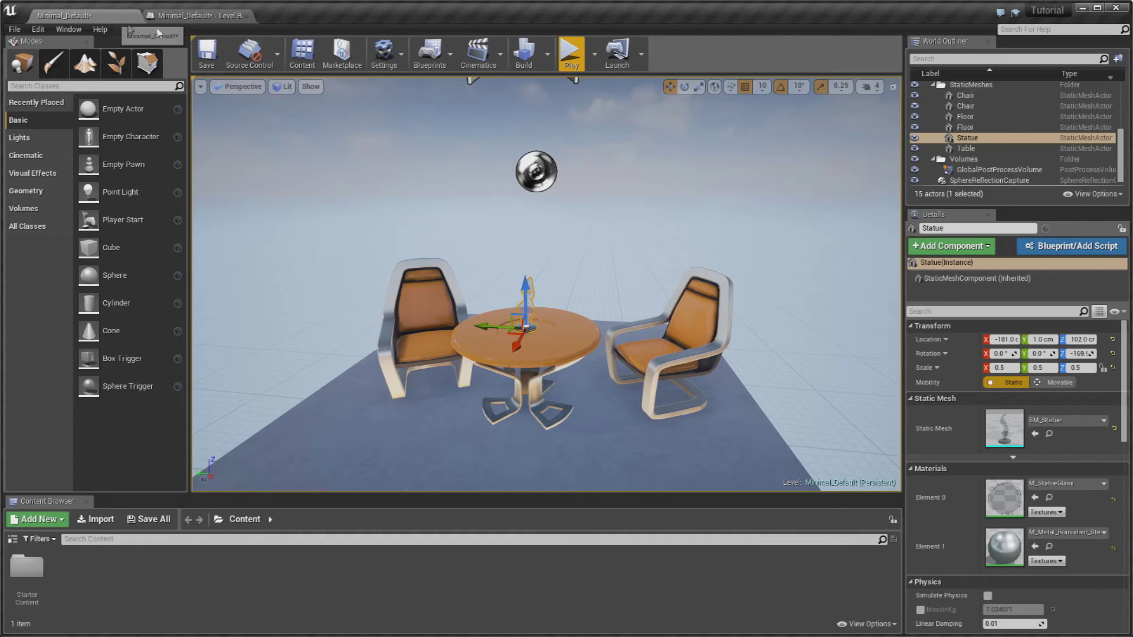
{"action": "left_click", "coordinate": [570, 52]}
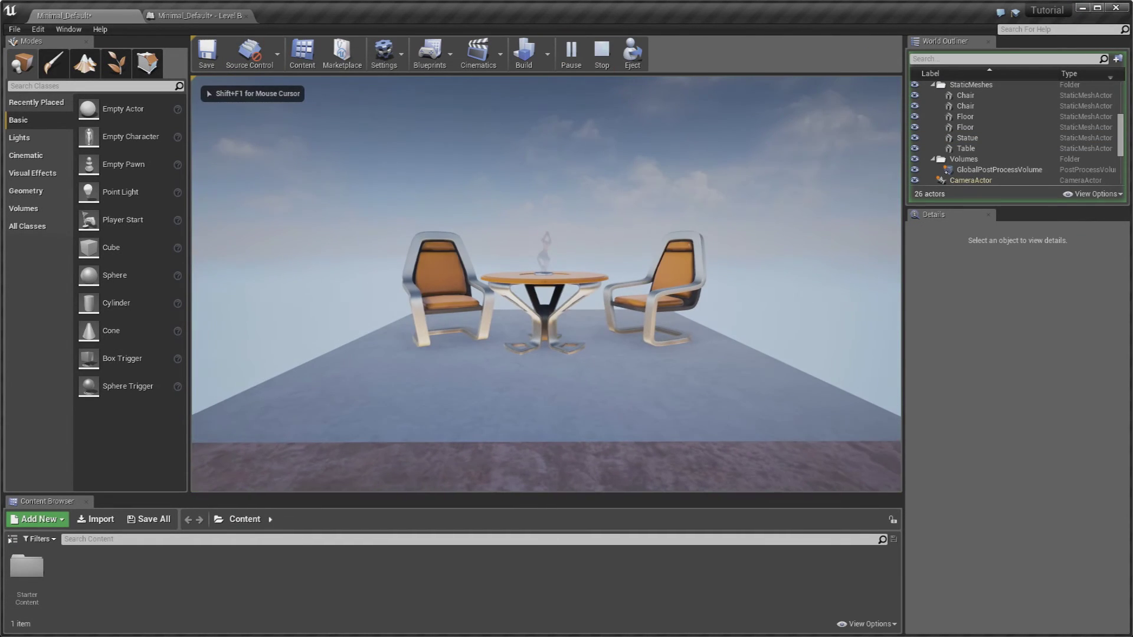
{"action": "key", "text": "F11"}
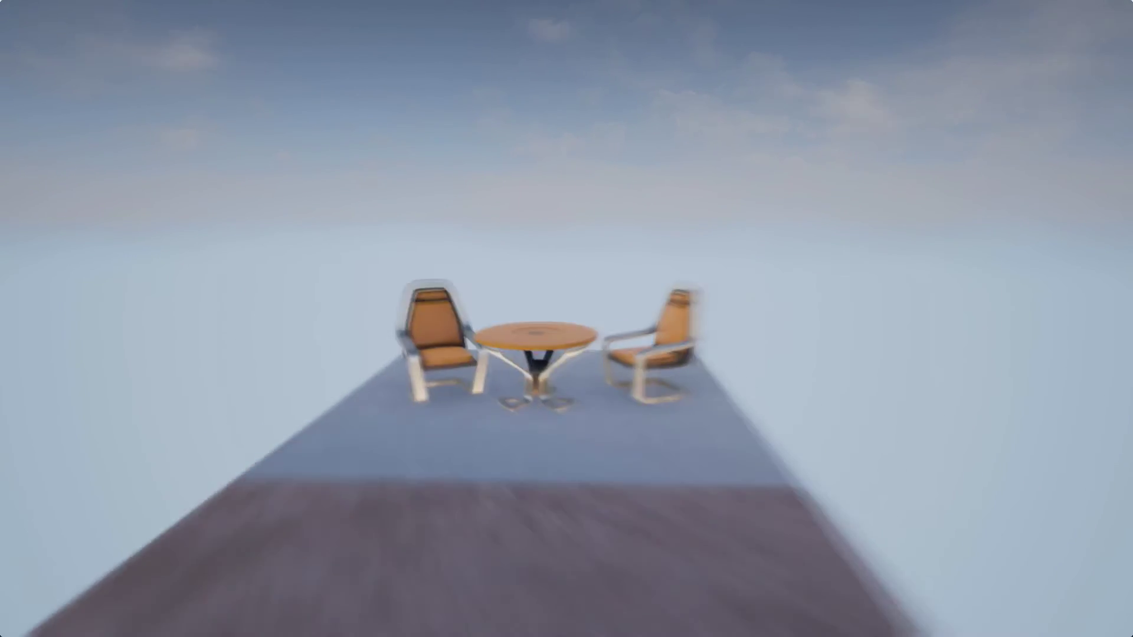
{"action": "key", "text": "Escape"}
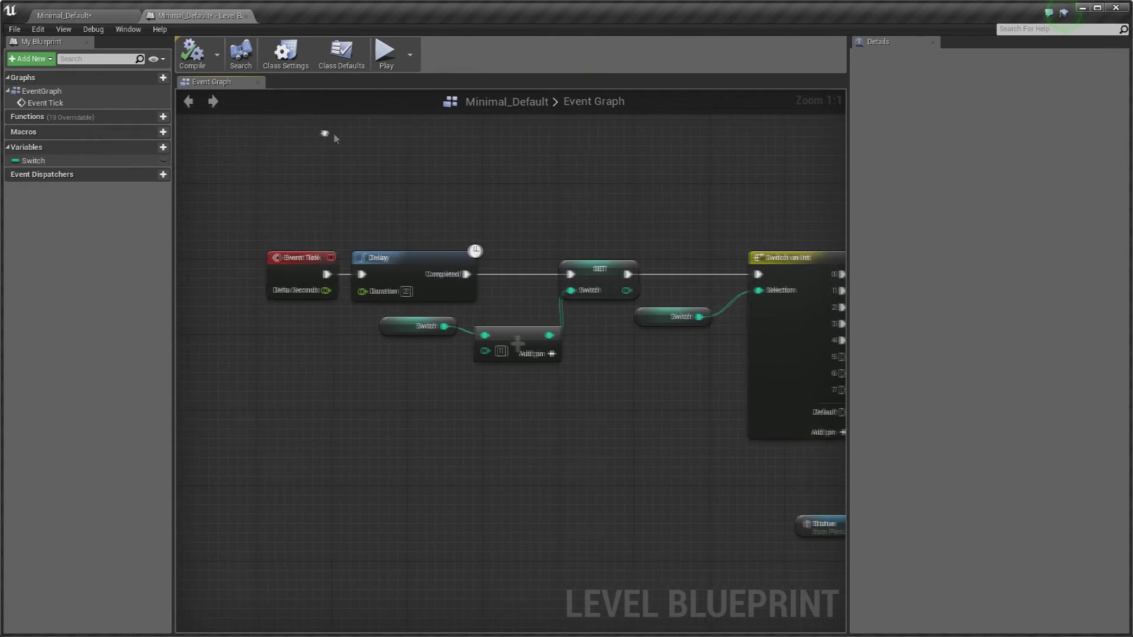
{"action": "scroll", "coordinate": [552, 171], "scroll_direction": "down", "scroll_amount": 3}
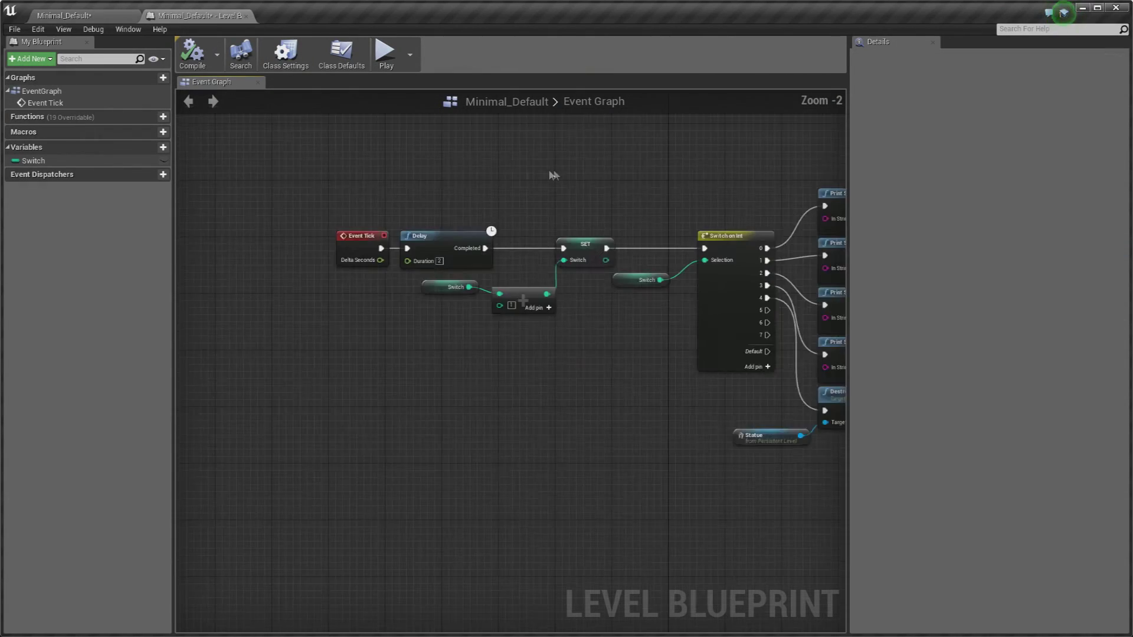
{"action": "scroll", "coordinate": [440, 189], "scroll_direction": "down", "scroll_amount": 3}
{"action": "scroll", "coordinate": [442, 195], "scroll_direction": "up", "scroll_amount": 5}
{"action": "scroll", "coordinate": [440, 192], "scroll_direction": "down", "scroll_amount": 2}
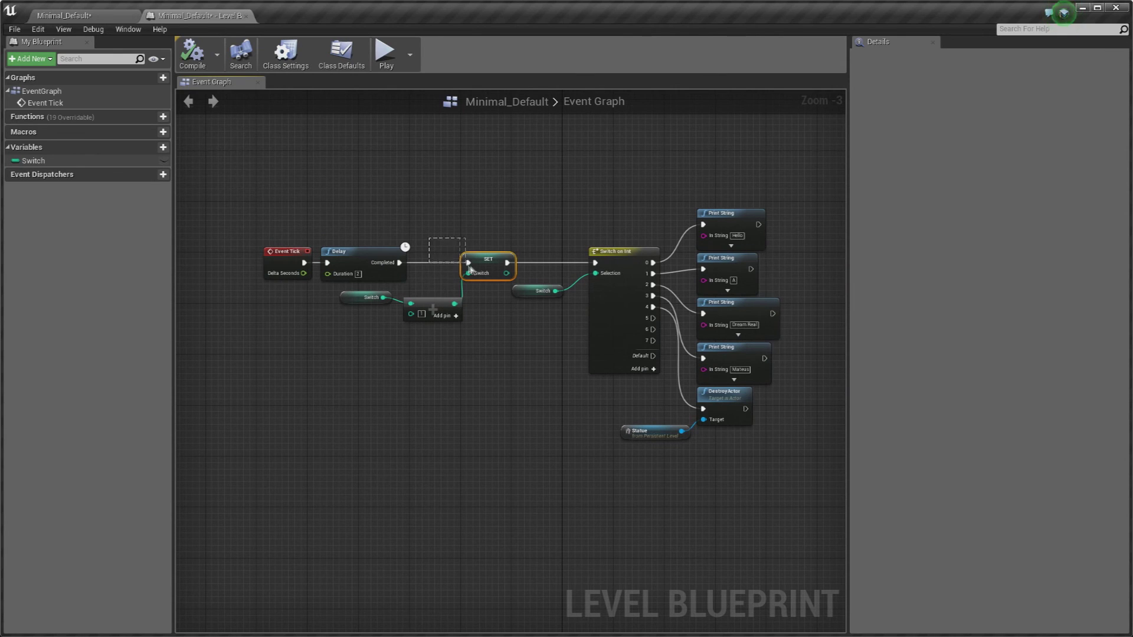
{"action": "left_click_drag", "start_coordinate": [429, 238], "coordinate": [470, 269]}
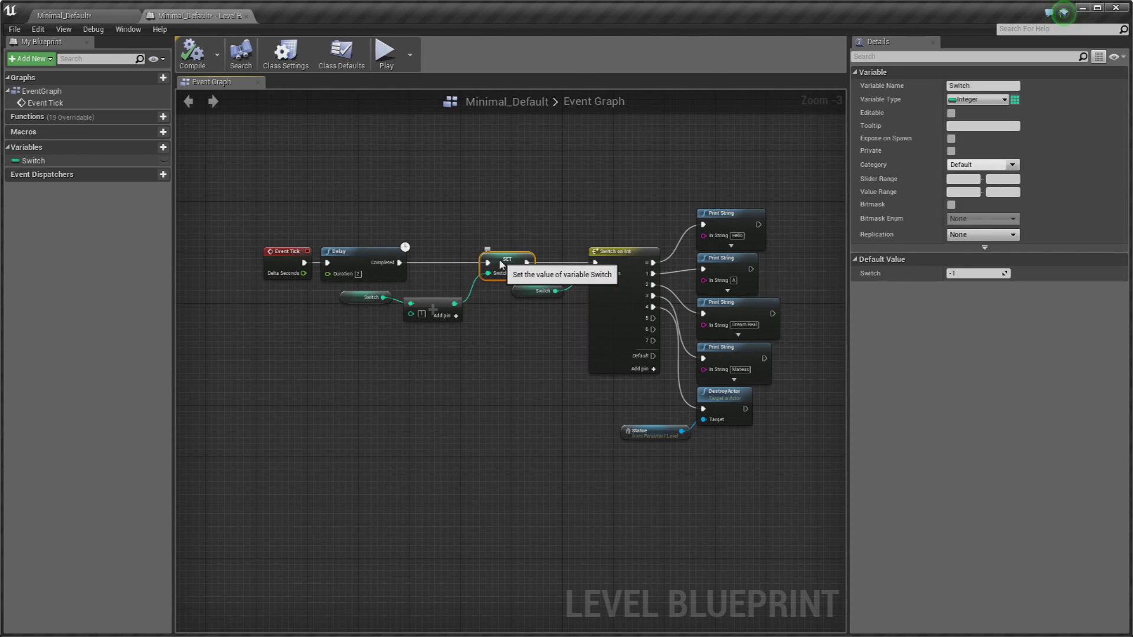
{"action": "left_click", "coordinate": [413, 277]}
{"action": "scroll", "coordinate": [413, 277], "scroll_direction": "up", "scroll_amount": 3}
{"action": "left_click_drag", "start_coordinate": [447, 323], "coordinate": [447, 313]}
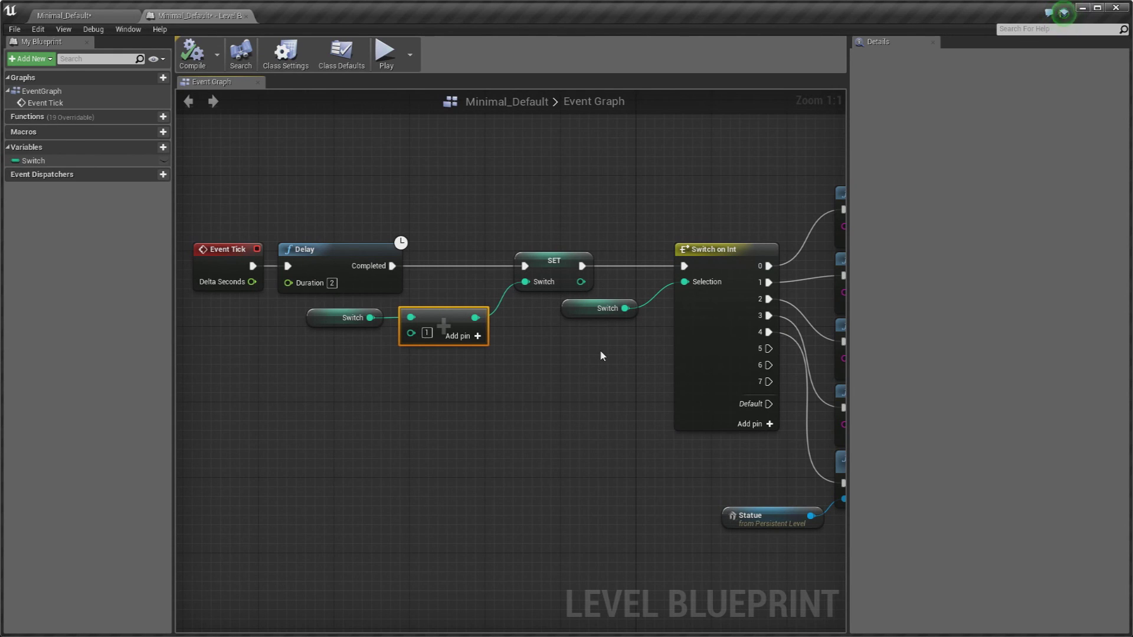
{"action": "mouse_move", "coordinate": [600, 352]}
{"action": "right_mouse_down"}
{"action": "mouse_move", "coordinate": [580, 364]}
{"action": "mouse_move", "coordinate": [546, 355]}
{"action": "right_mouse_up"}
{"action": "left_click", "coordinate": [546, 355]}
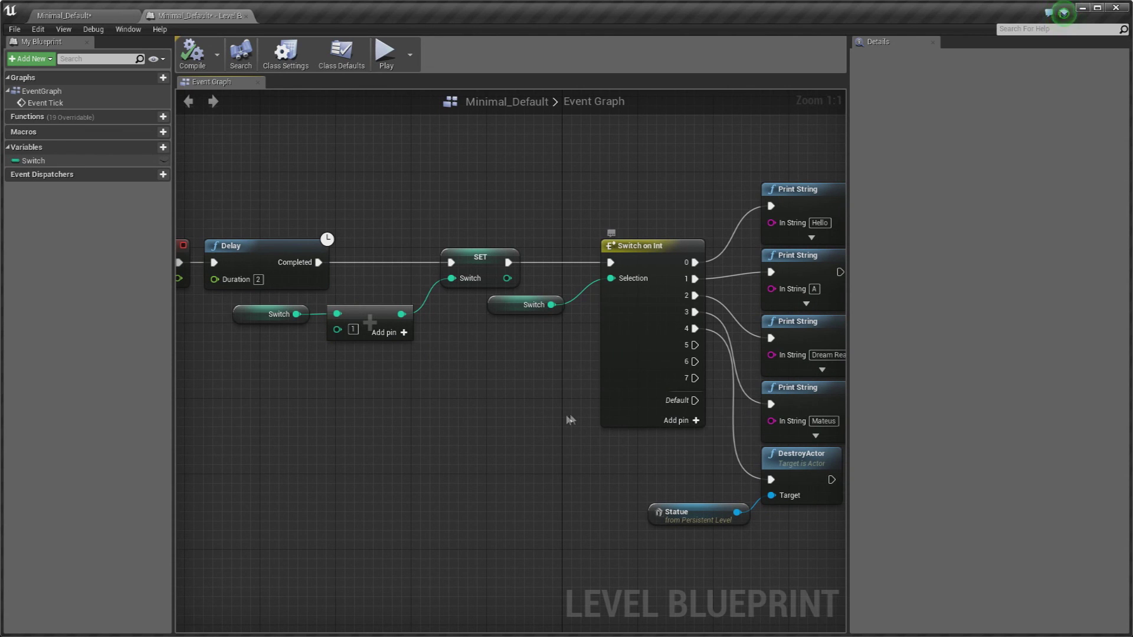
{"action": "right_click_drag", "start_coordinate": [561, 415], "coordinate": [442, 377]}
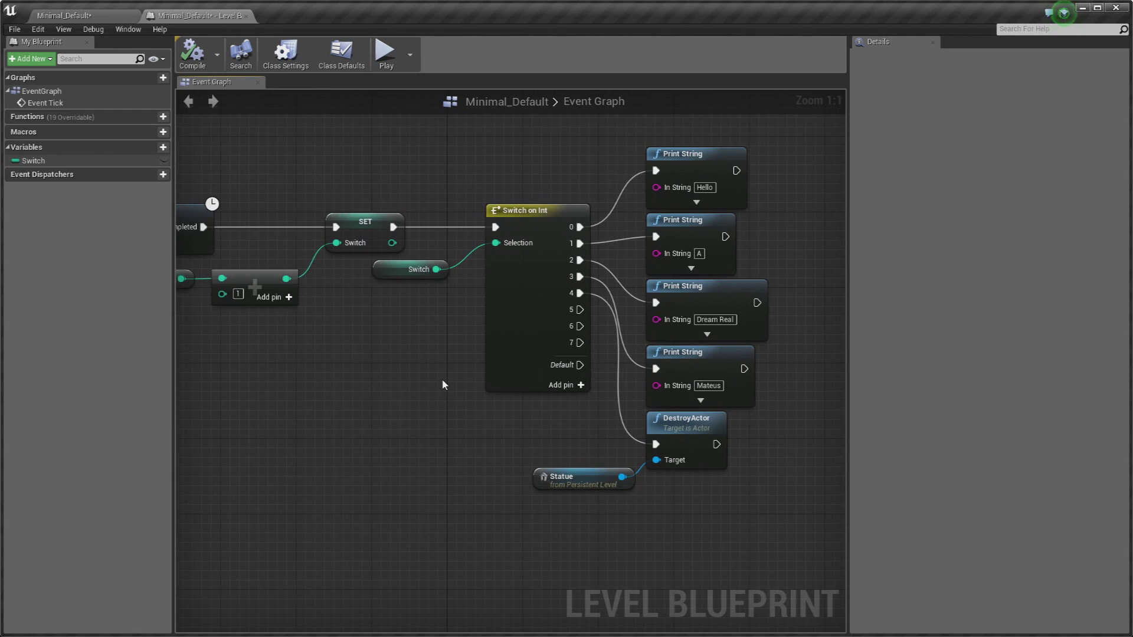